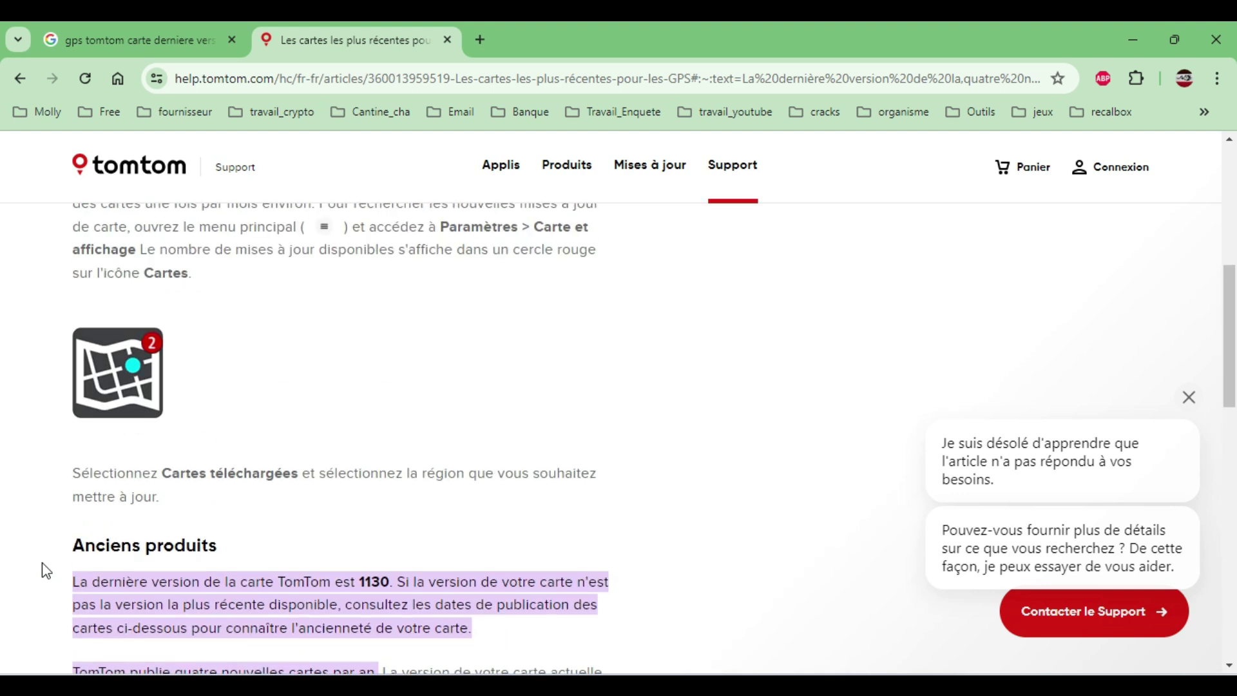
Examine the TomTom support article on the most recent GPS maps for the latest map version of older products.
scroll(46, 571, down, 10)
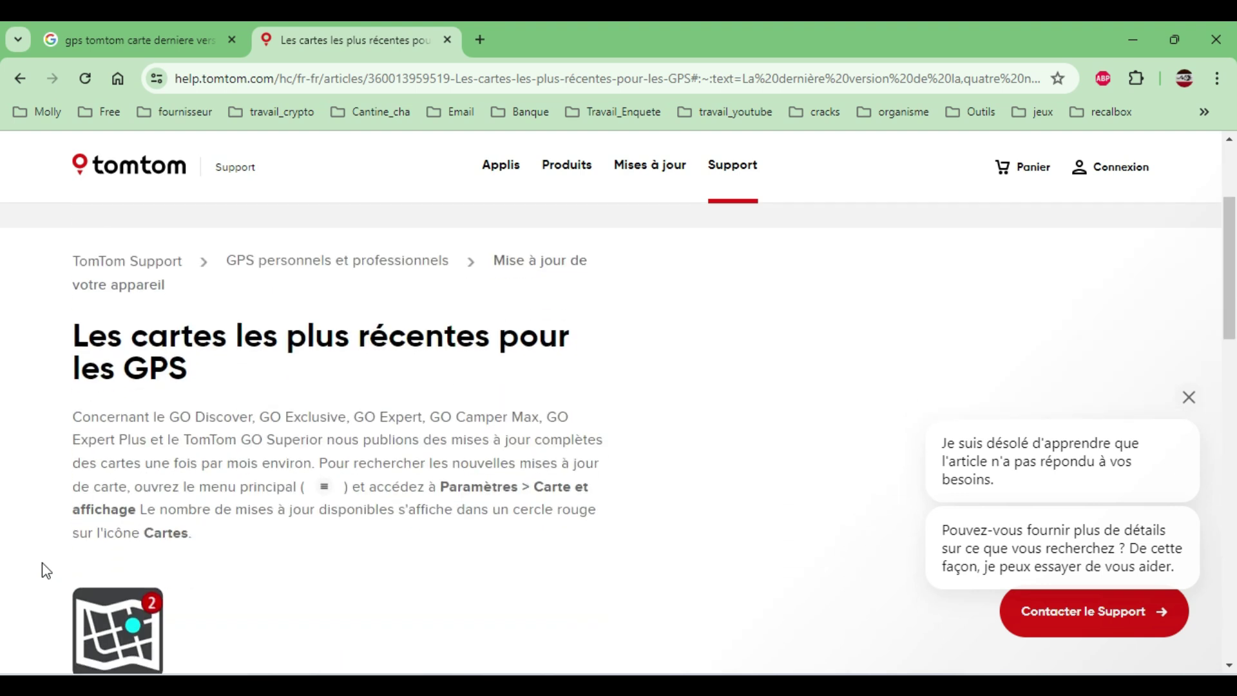
scroll(47, 571, down, 2)
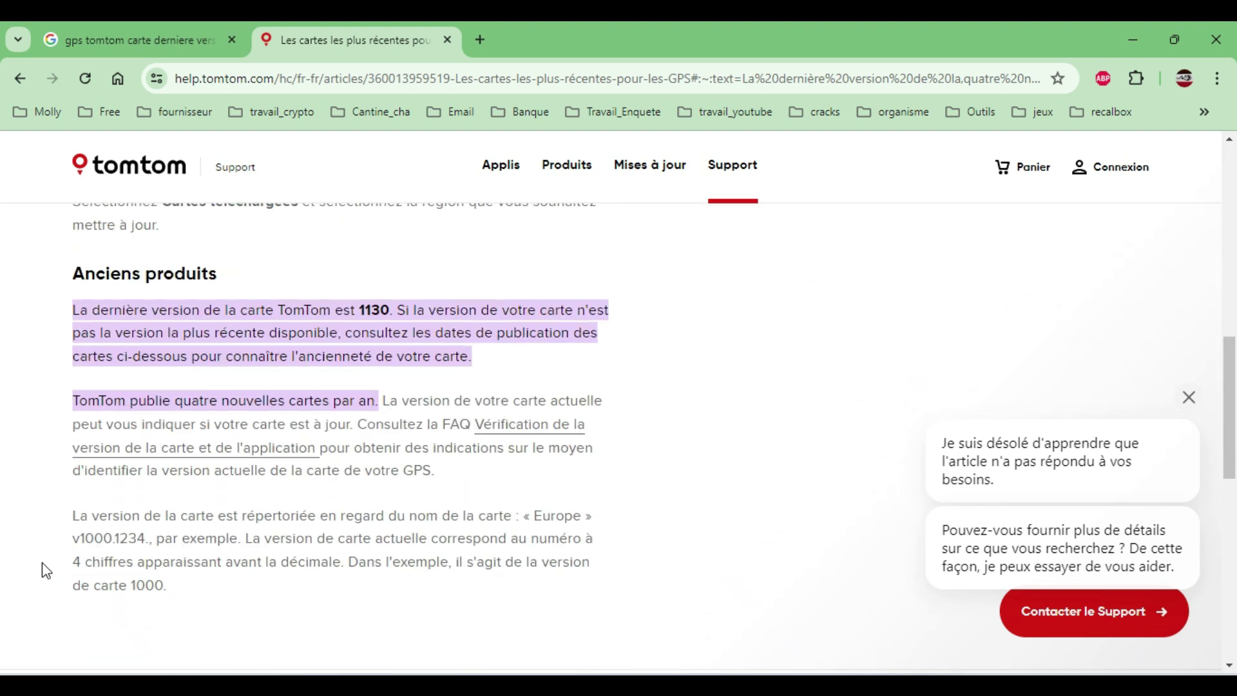
scroll(47, 571, up, 2)
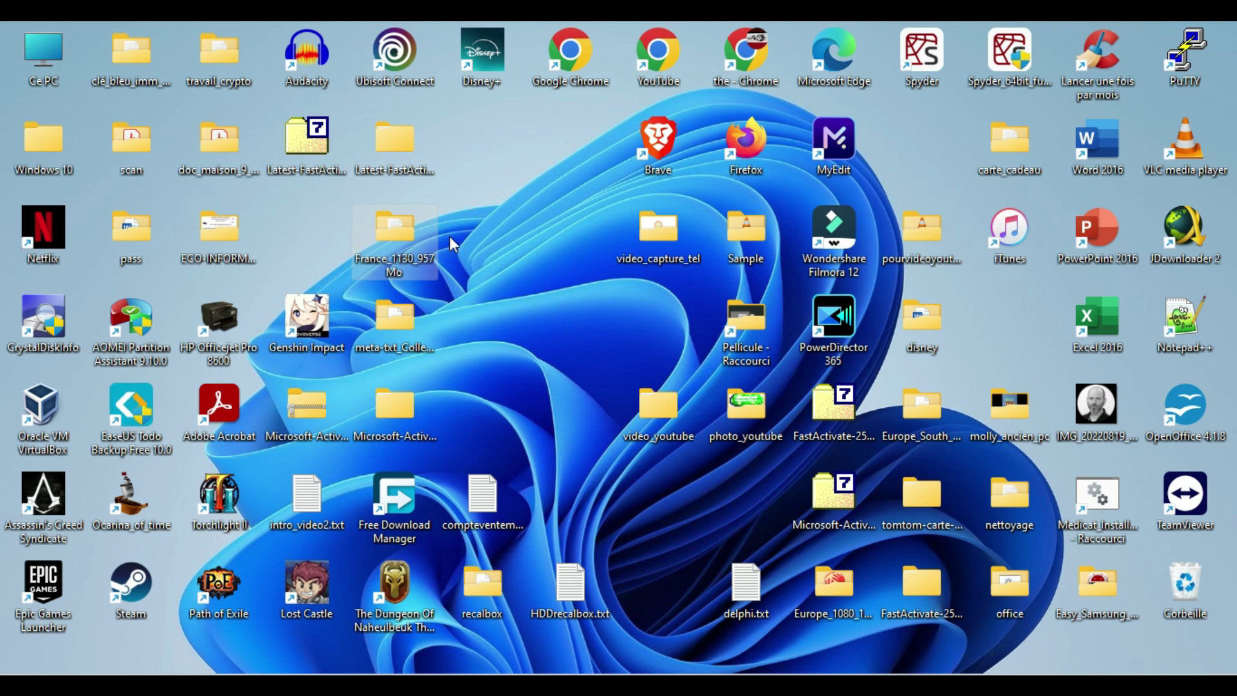
mouse_move(402, 240)
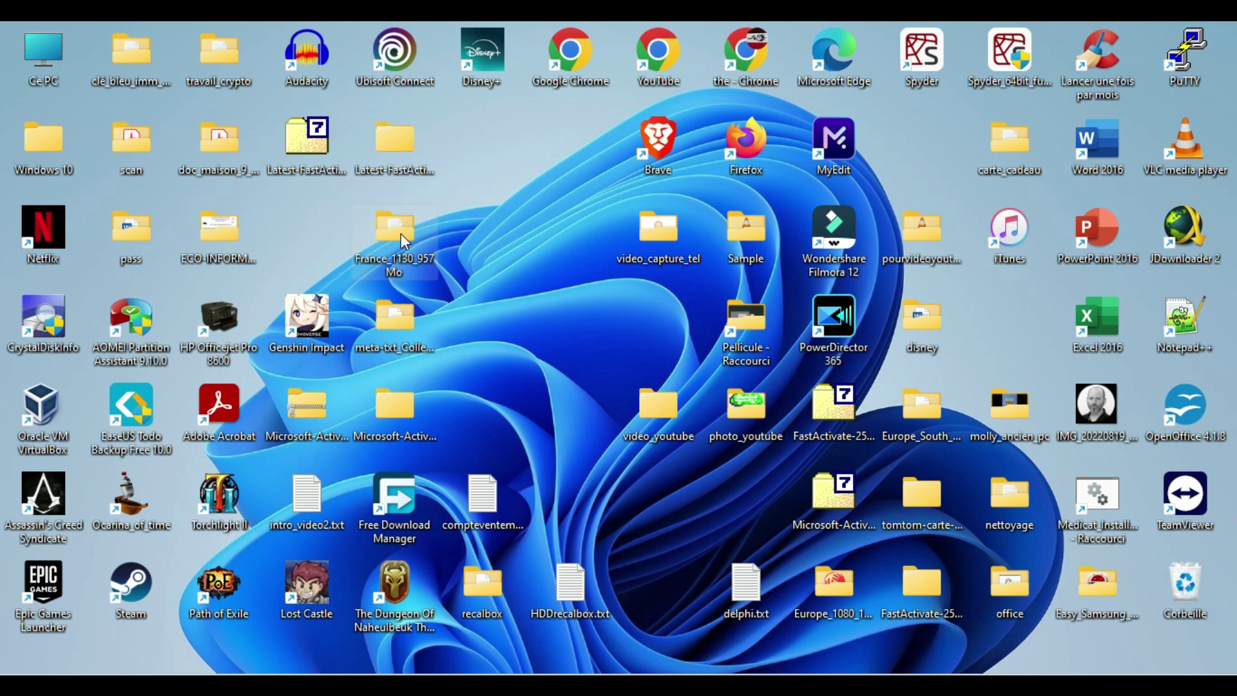
mouse_move(400, 236)
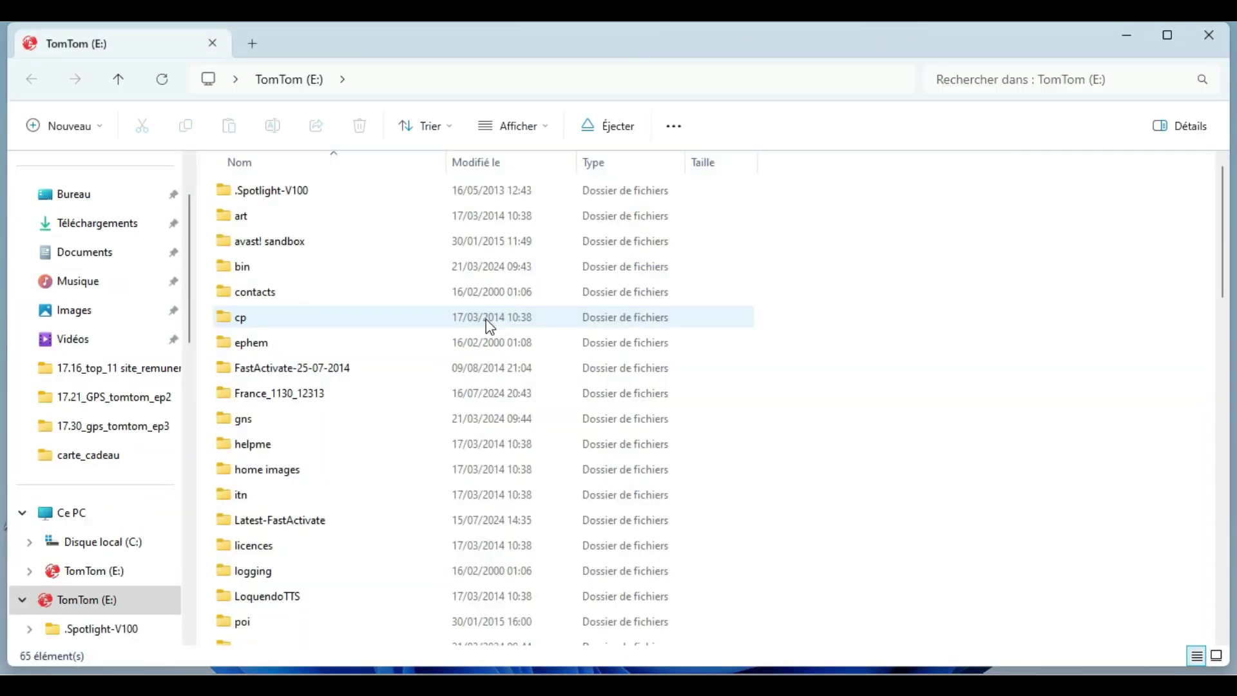
Snap the TomTom (E:) window to half the screen and look through the folders and files on the device.
click(1169, 34)
click(1172, 34)
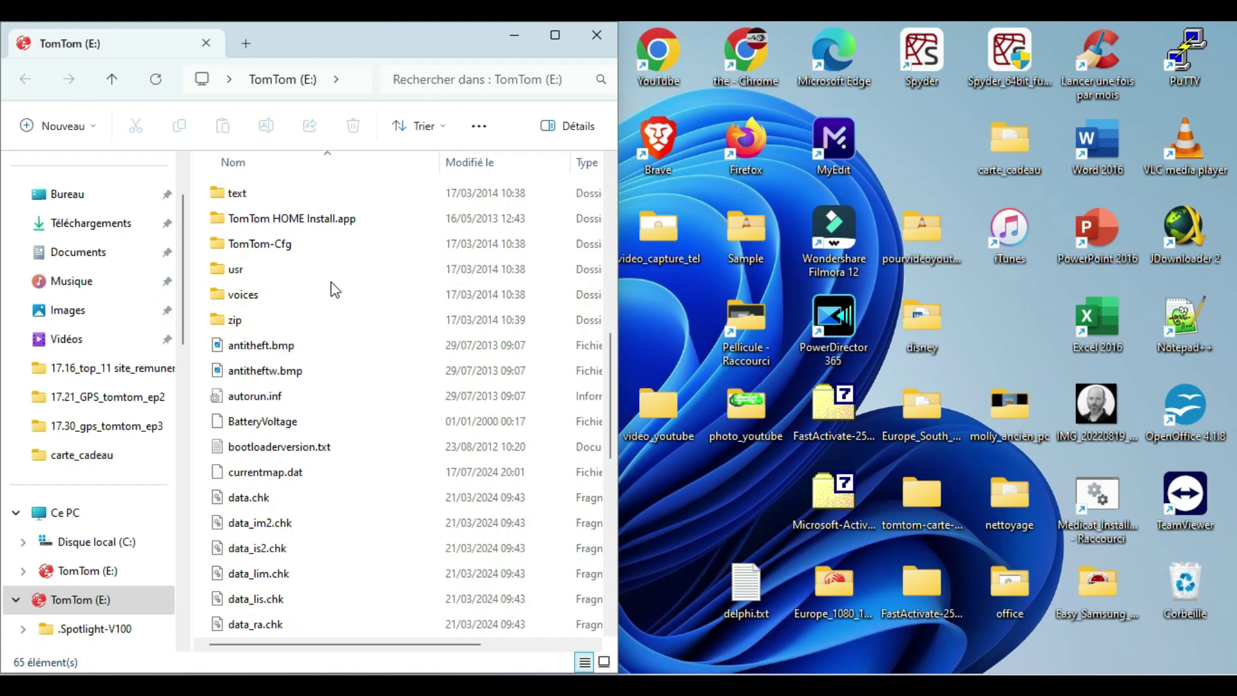
scroll(326, 317, down, 8)
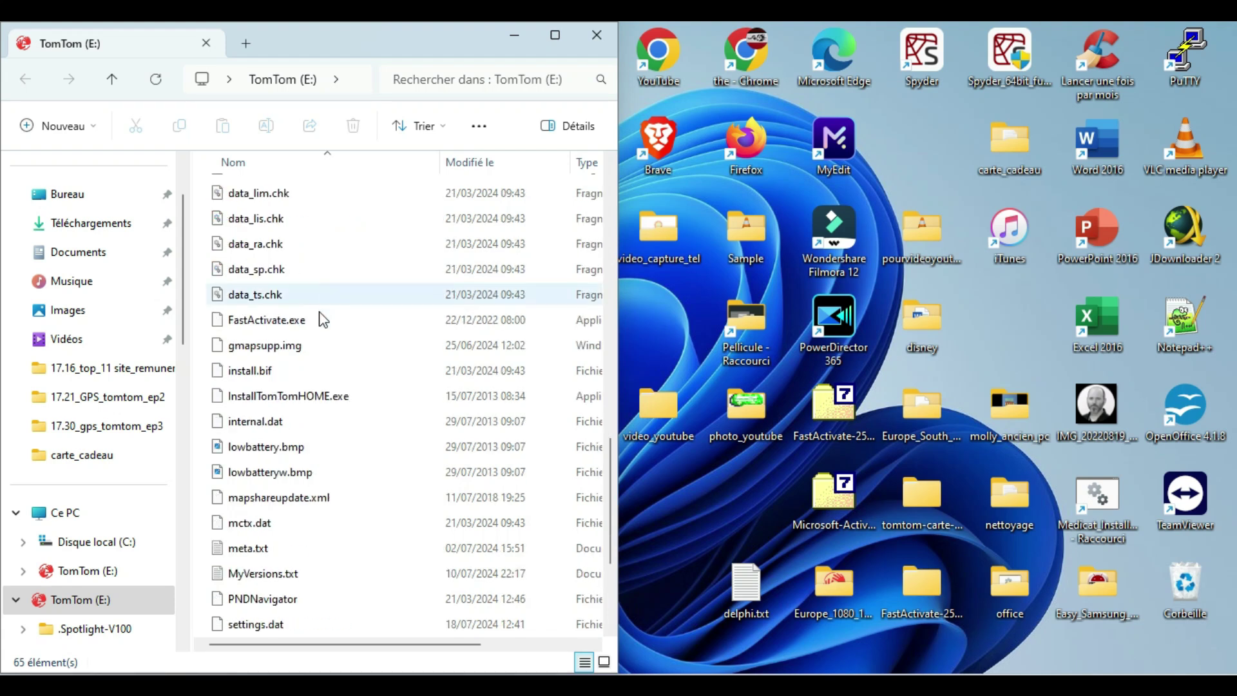
scroll(296, 441, up, 5)
scroll(298, 445, down, 5)
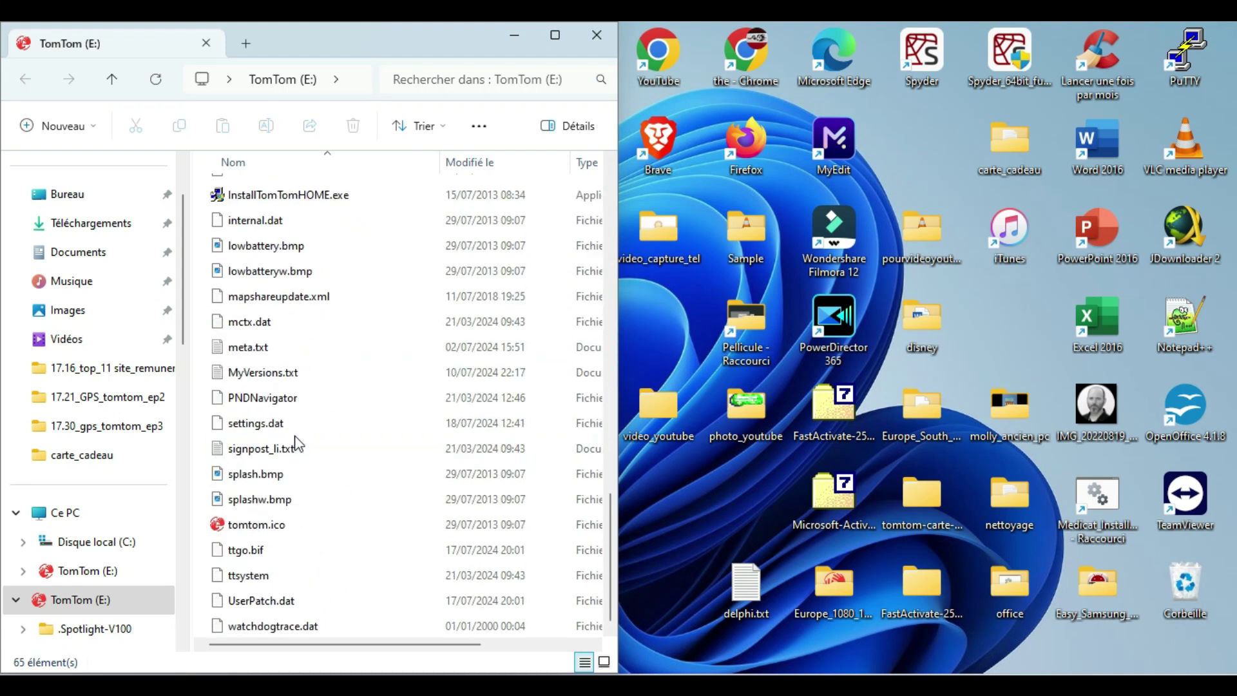
scroll(298, 469, up, 13)
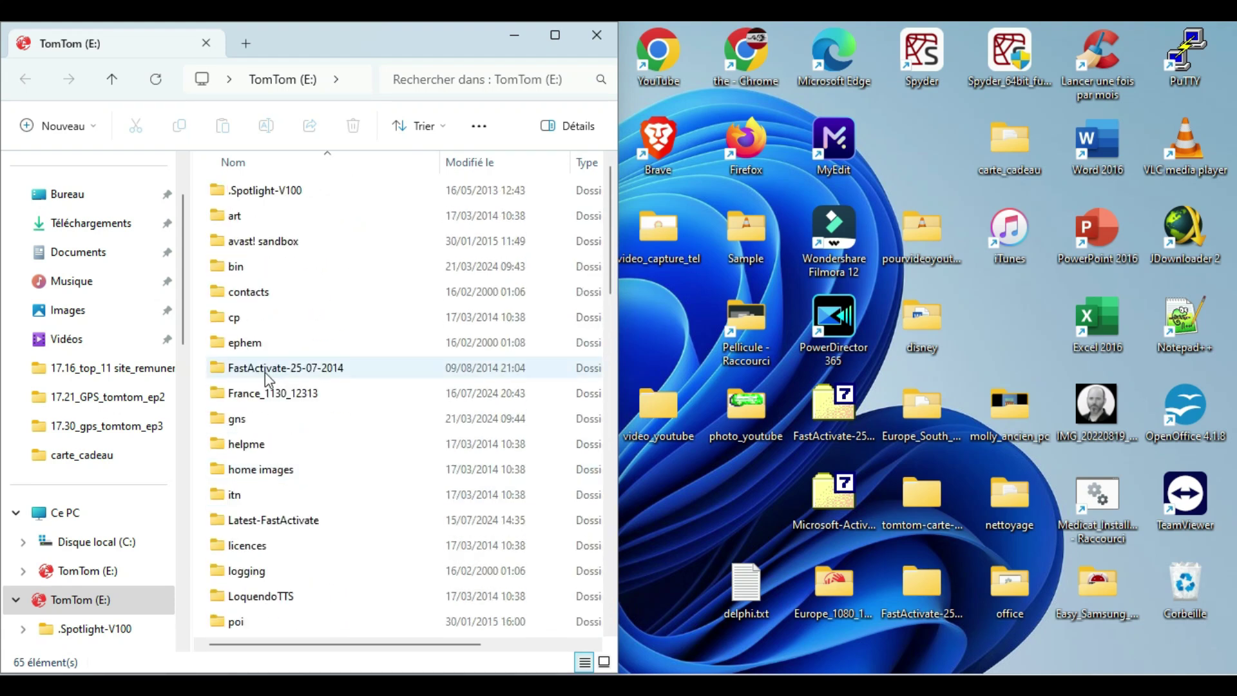
mouse_move(312, 369)
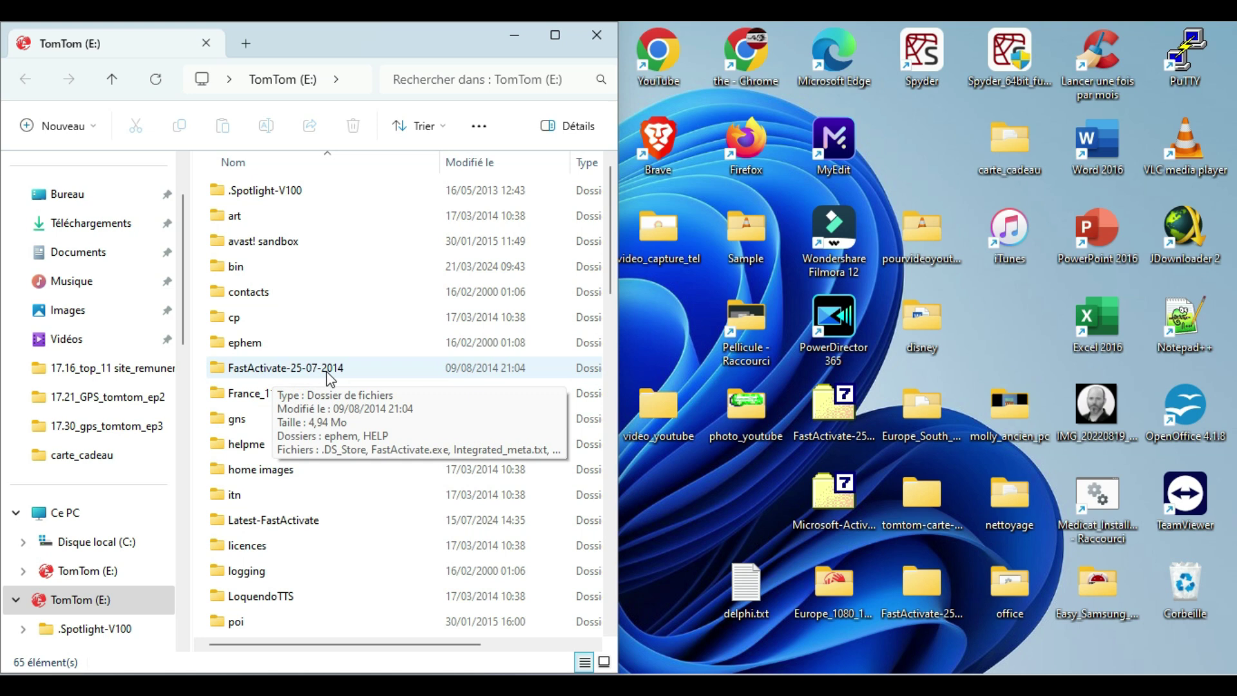
mouse_move(290, 401)
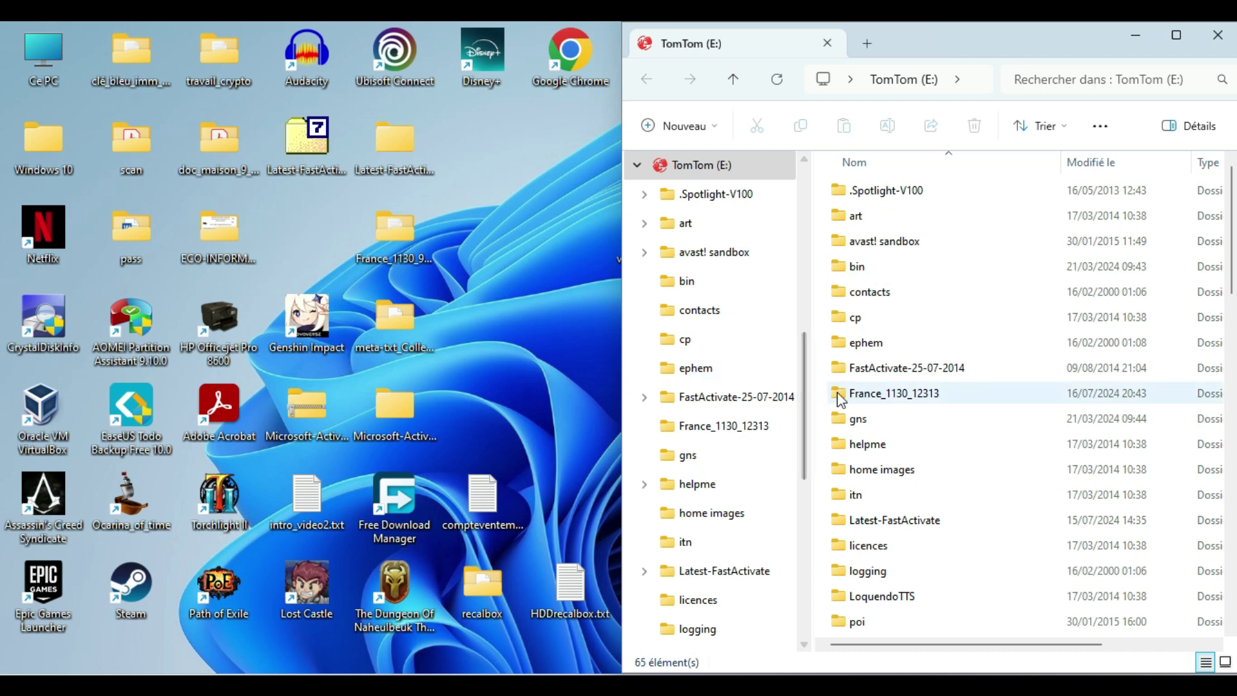
Permanently delete the France_1130_12313 map folder from the TomTom (E:) drive.
click(873, 400)
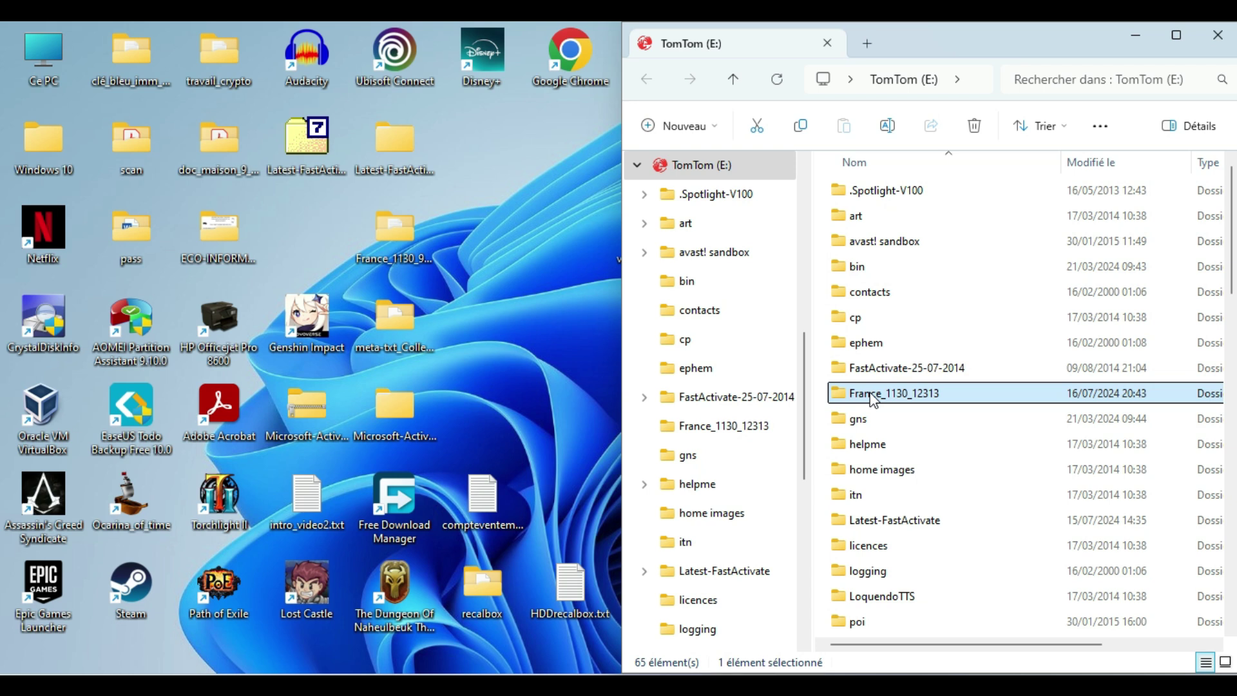
key(shift+Delete)
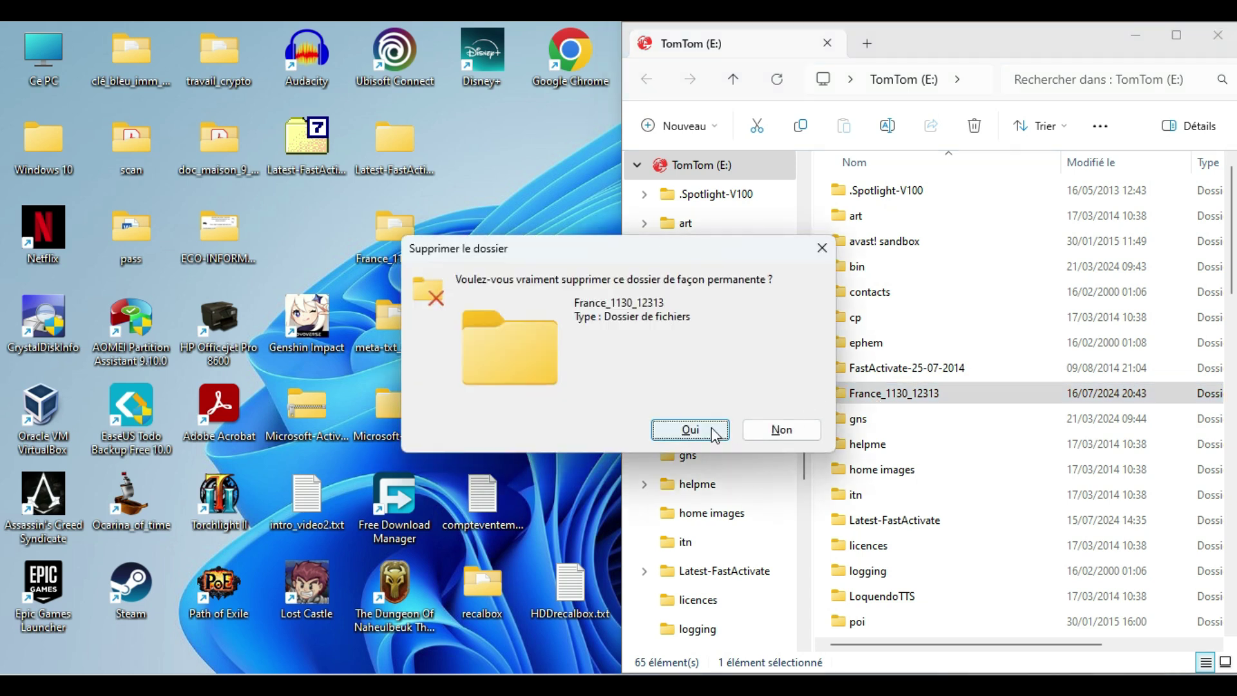
click(713, 429)
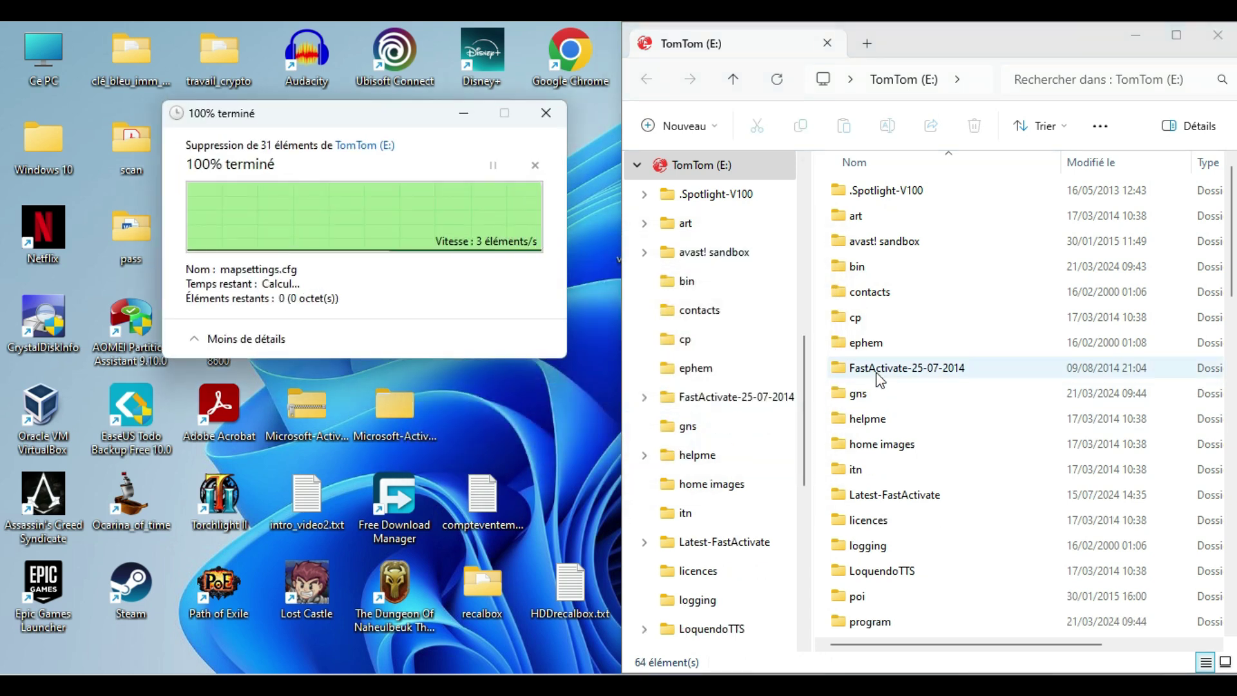
Permanently delete the FastActivate-25-07-2014 folder from the TomTom (E:) drive.
click(880, 377)
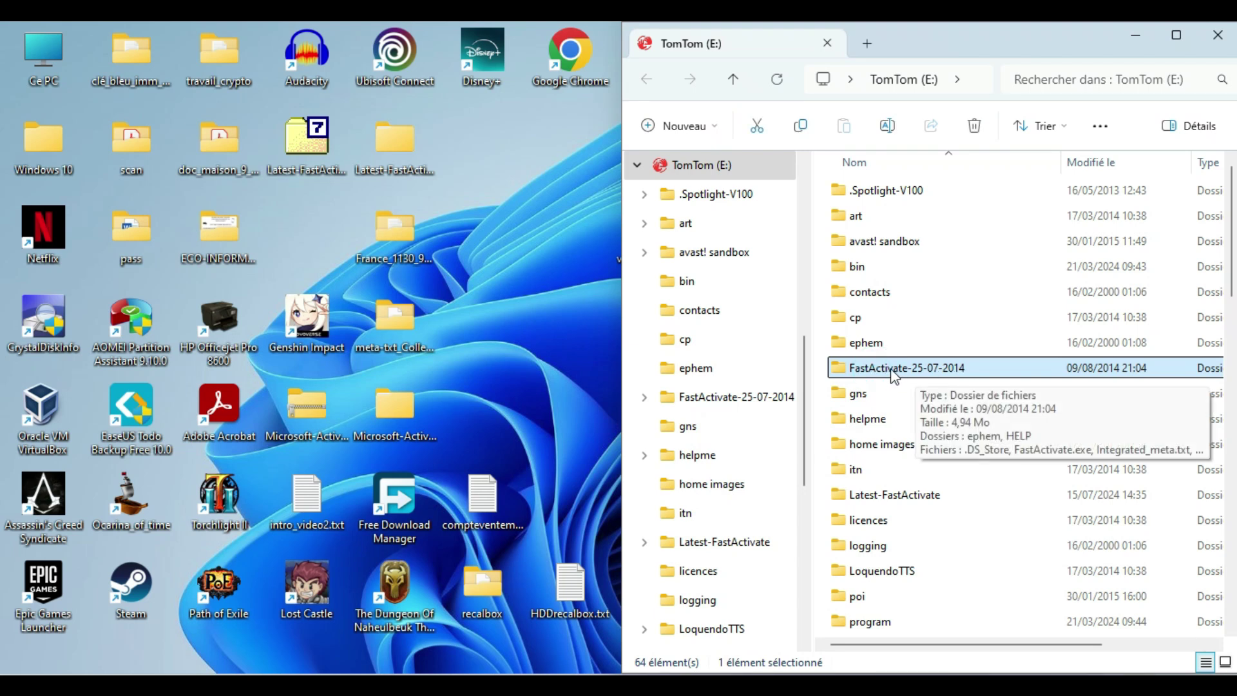
key(shift+Delete)
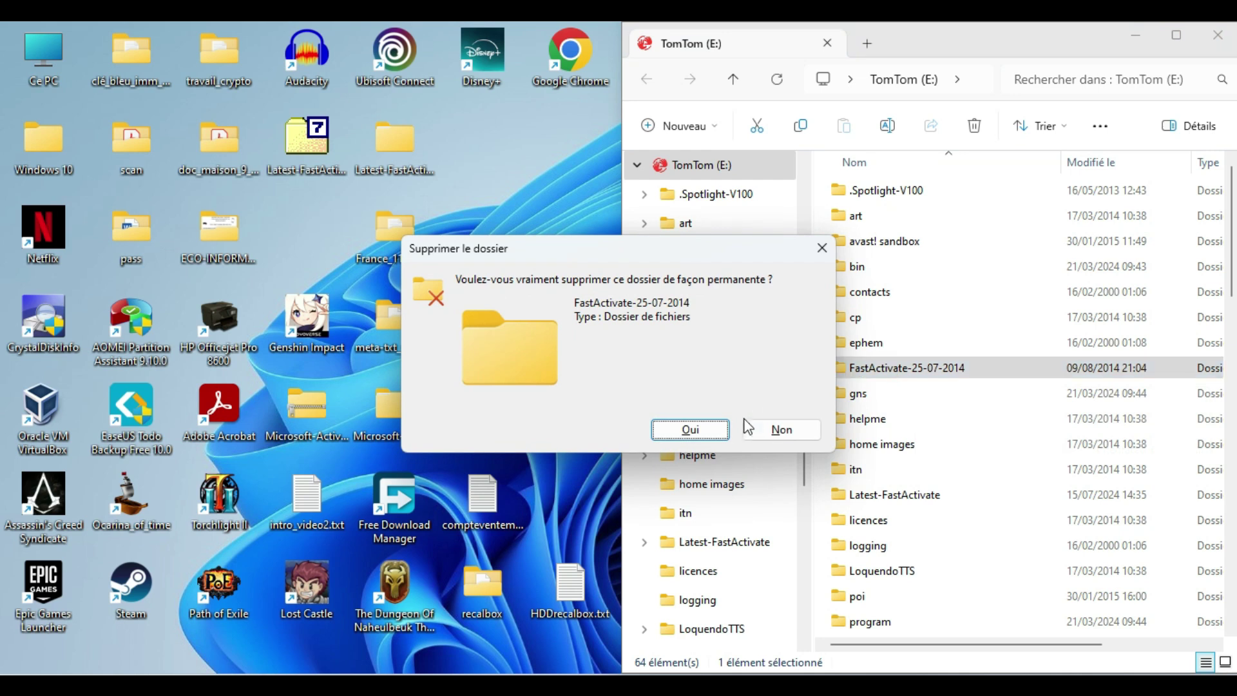
click(724, 428)
Inspect the contents of the Latest-FastActivate folder on the TomTom drive and return to the drive's root.
double_click(873, 470)
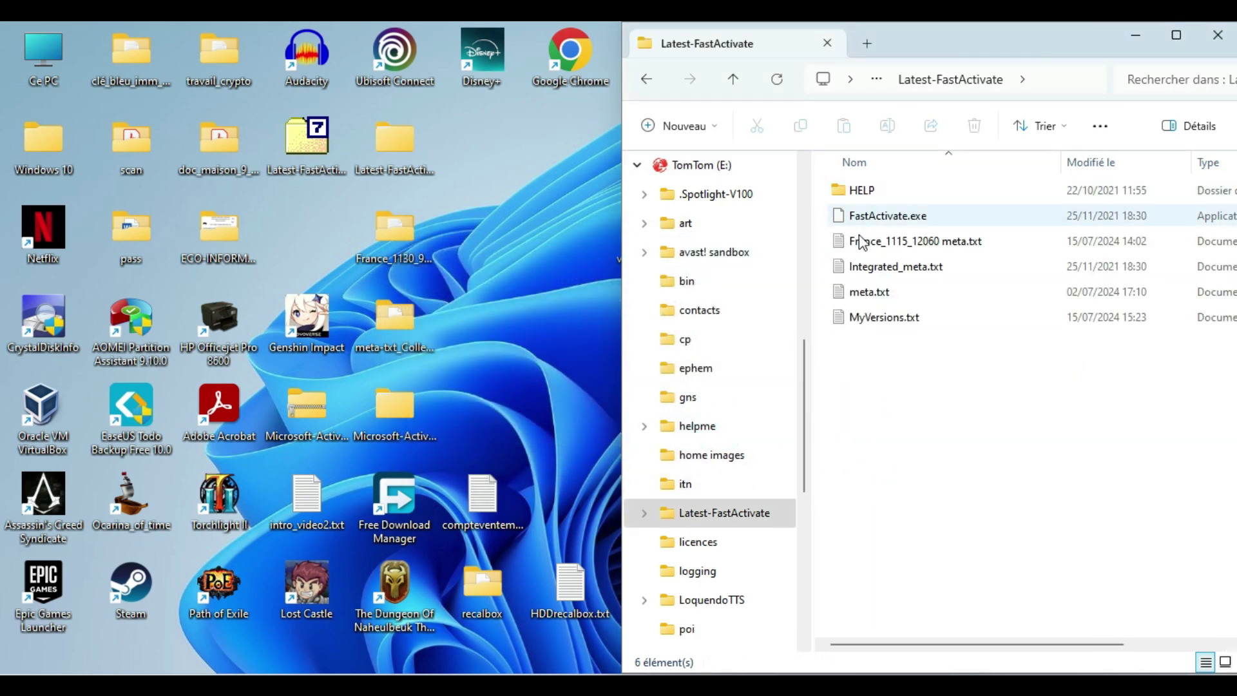
click(647, 80)
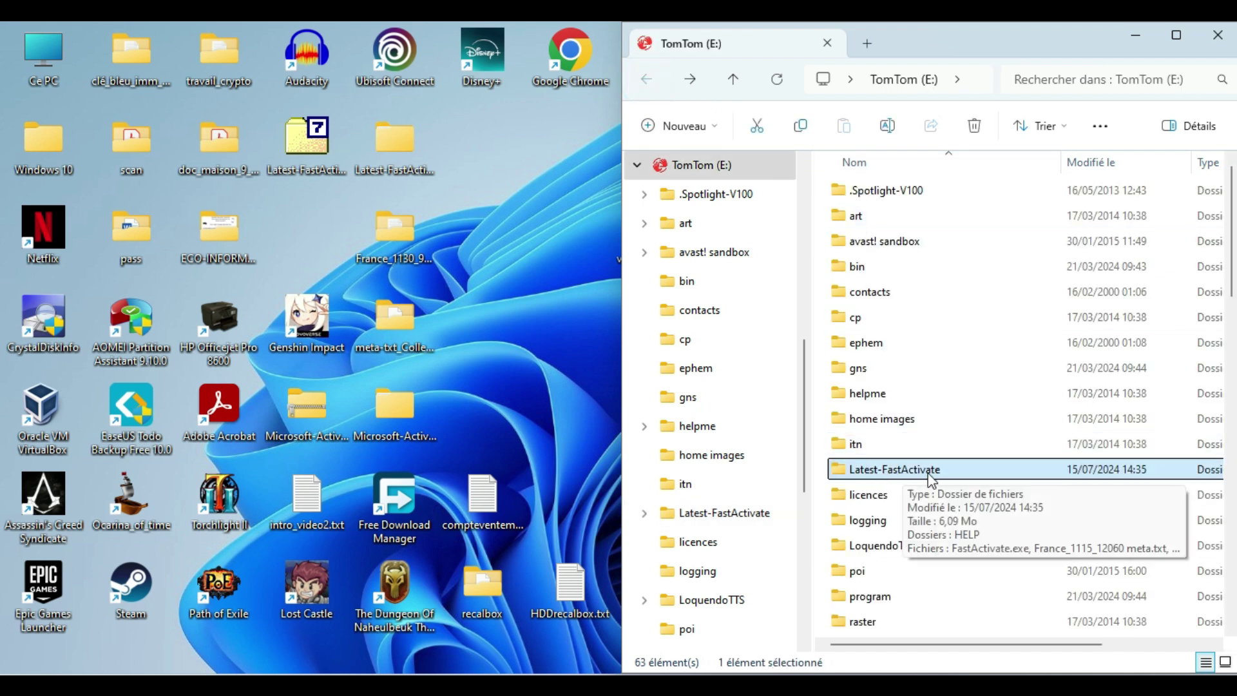
scroll(838, 550, down, 4)
scroll(872, 551, up, 4)
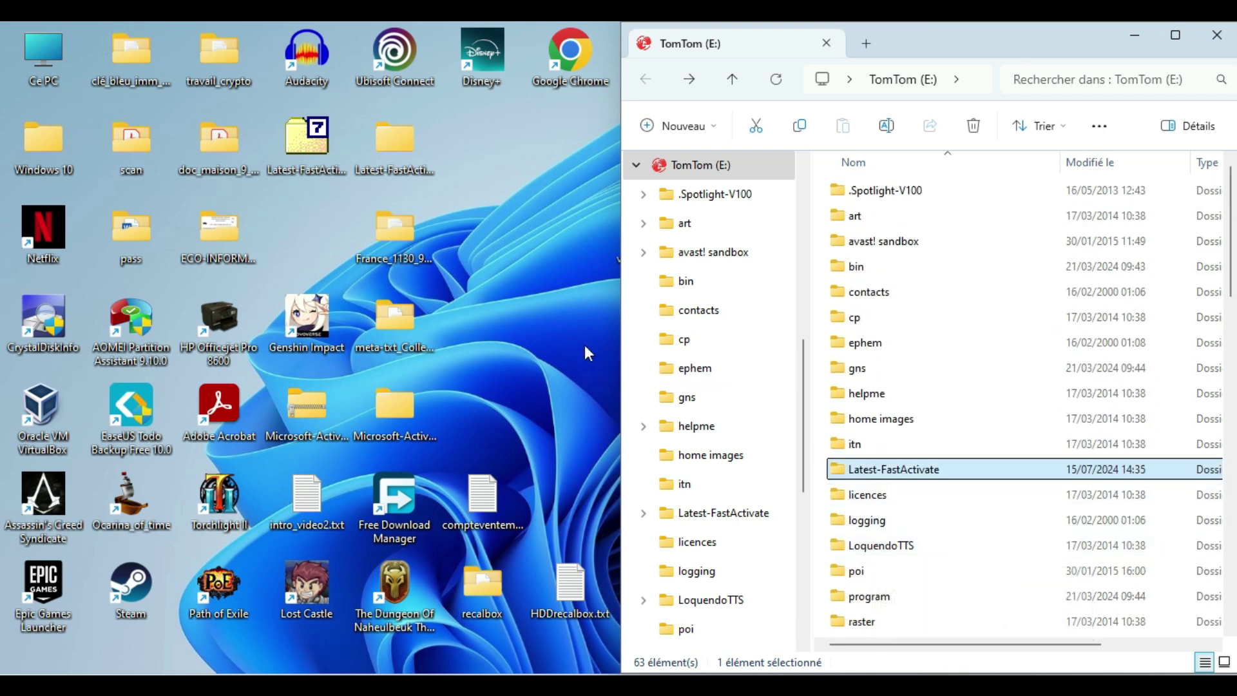
Check the TomTom drive's free space in Ce PC and the size of the map archive in the desktop folder France_1130_957Mo.
double_click(43, 61)
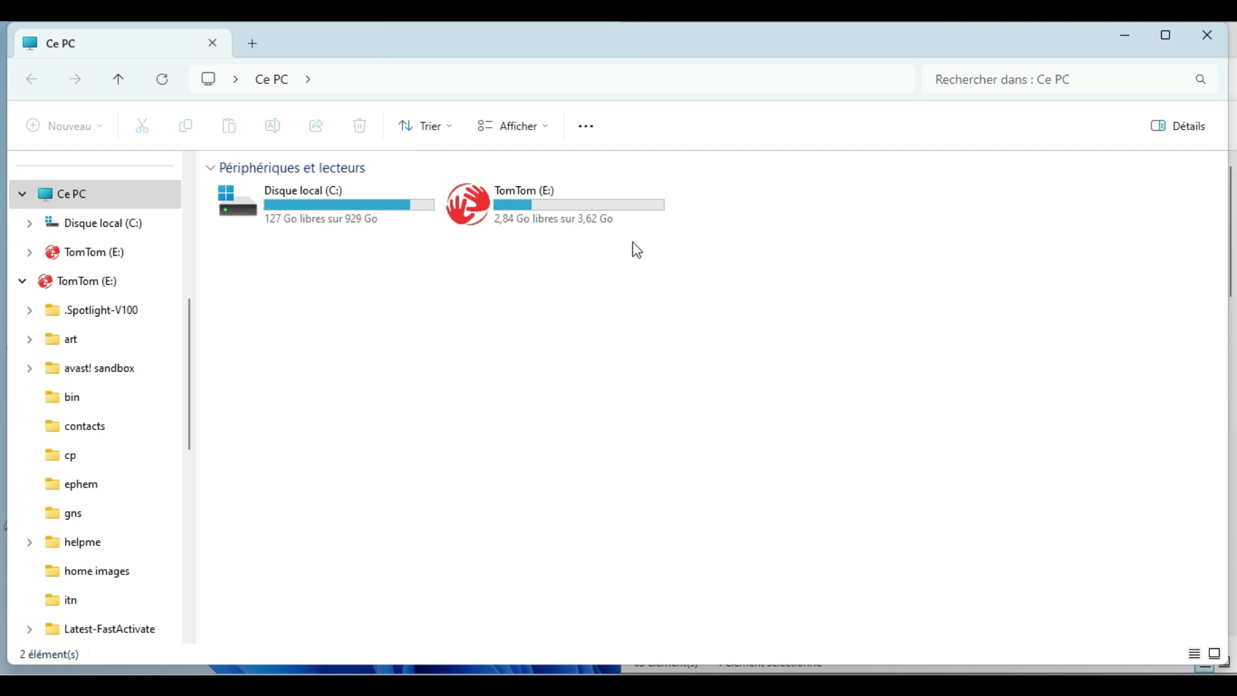
click(1127, 38)
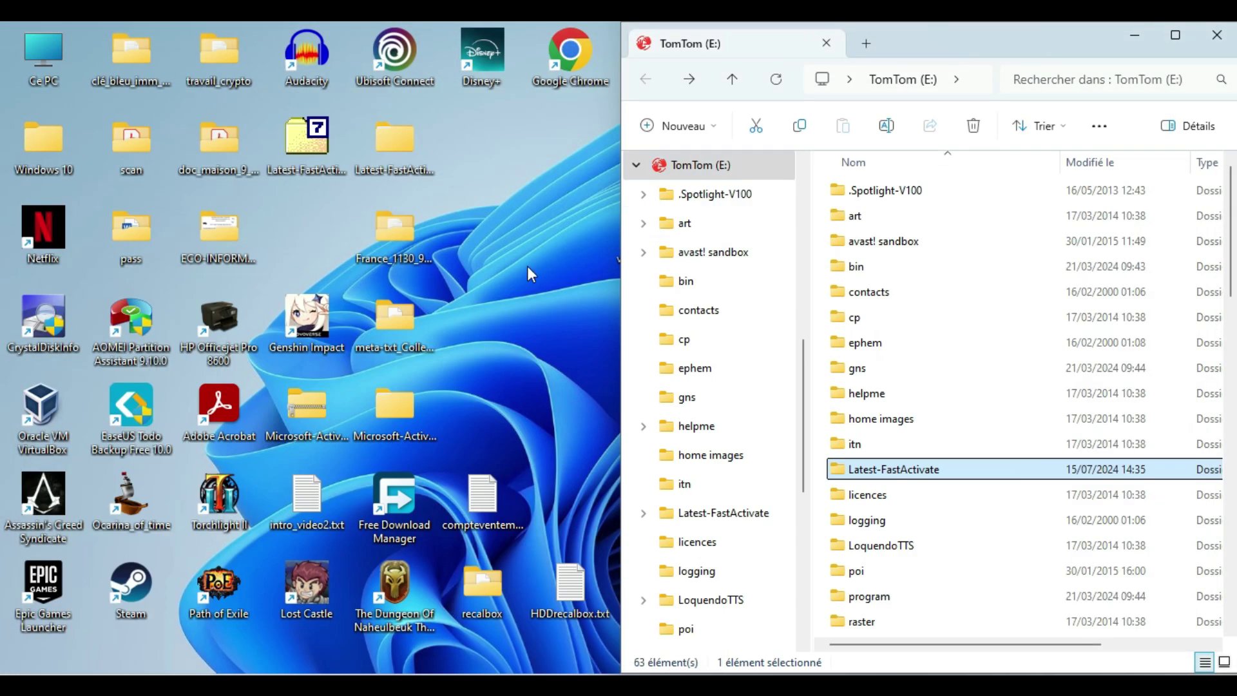
double_click(396, 234)
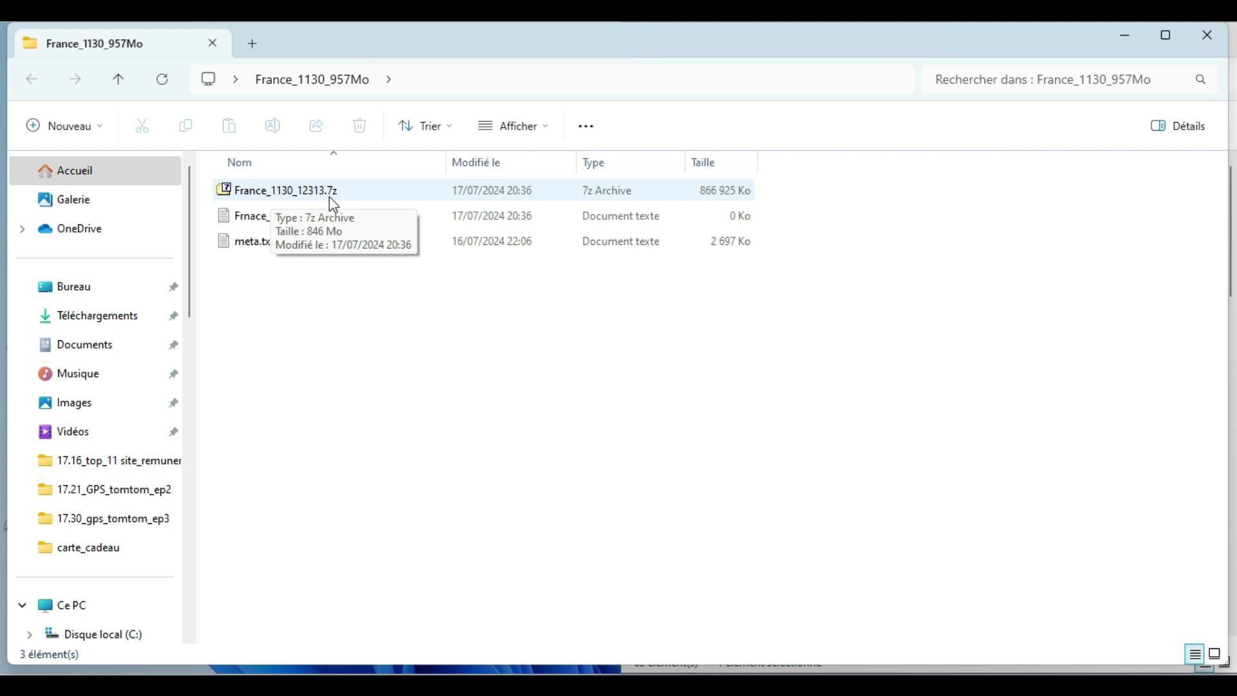
click(1125, 34)
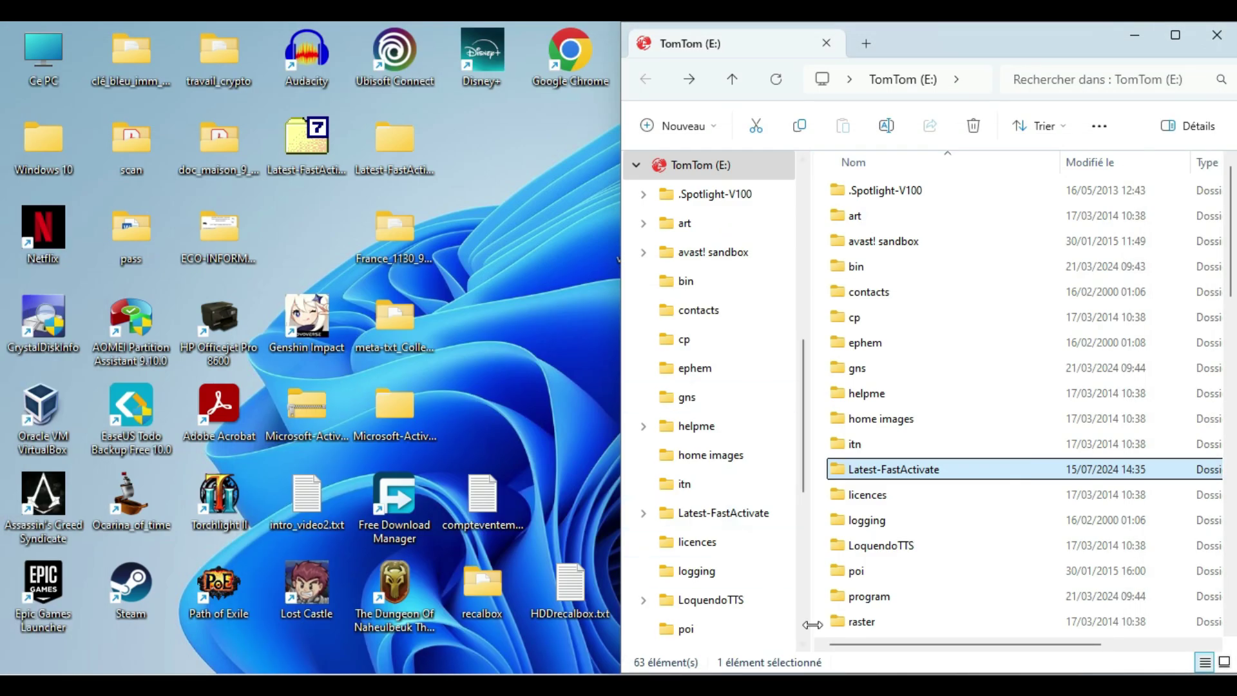
Switch to the description_gps_ep3.docx Word document, open its France 957Mo map link and view the MEGA download options, then return to the desktop.
key(alt+Tab)
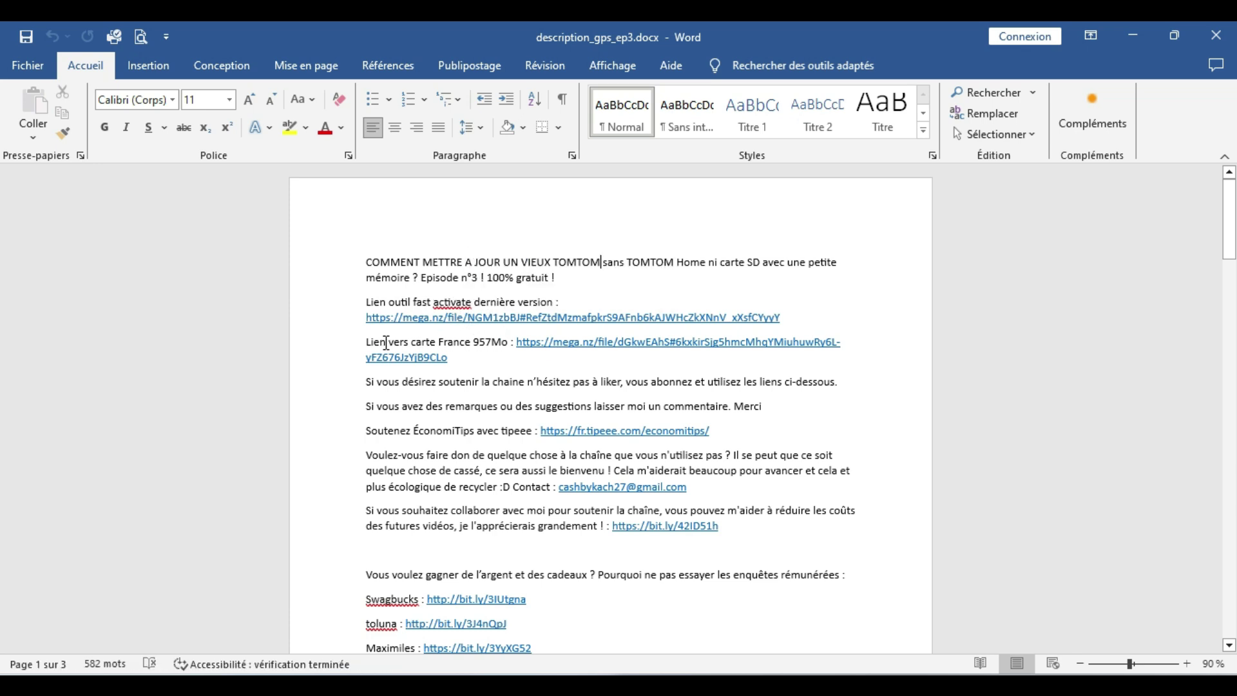
ctrl+click(554, 346)
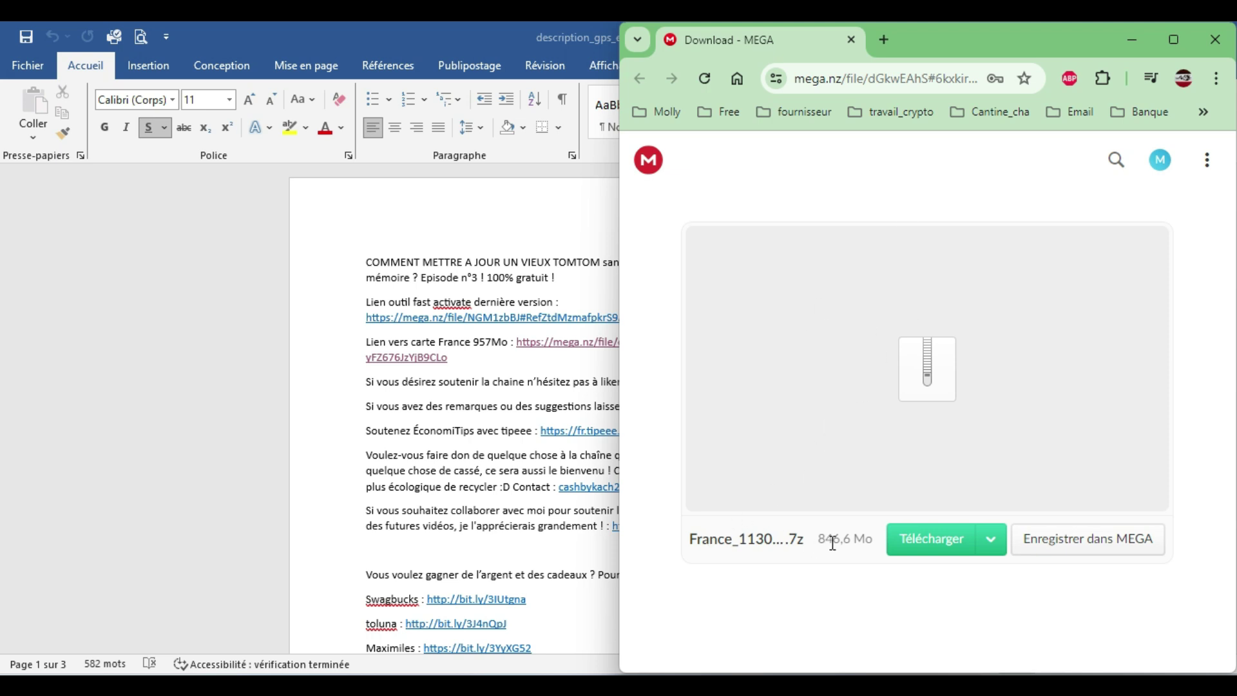
click(997, 543)
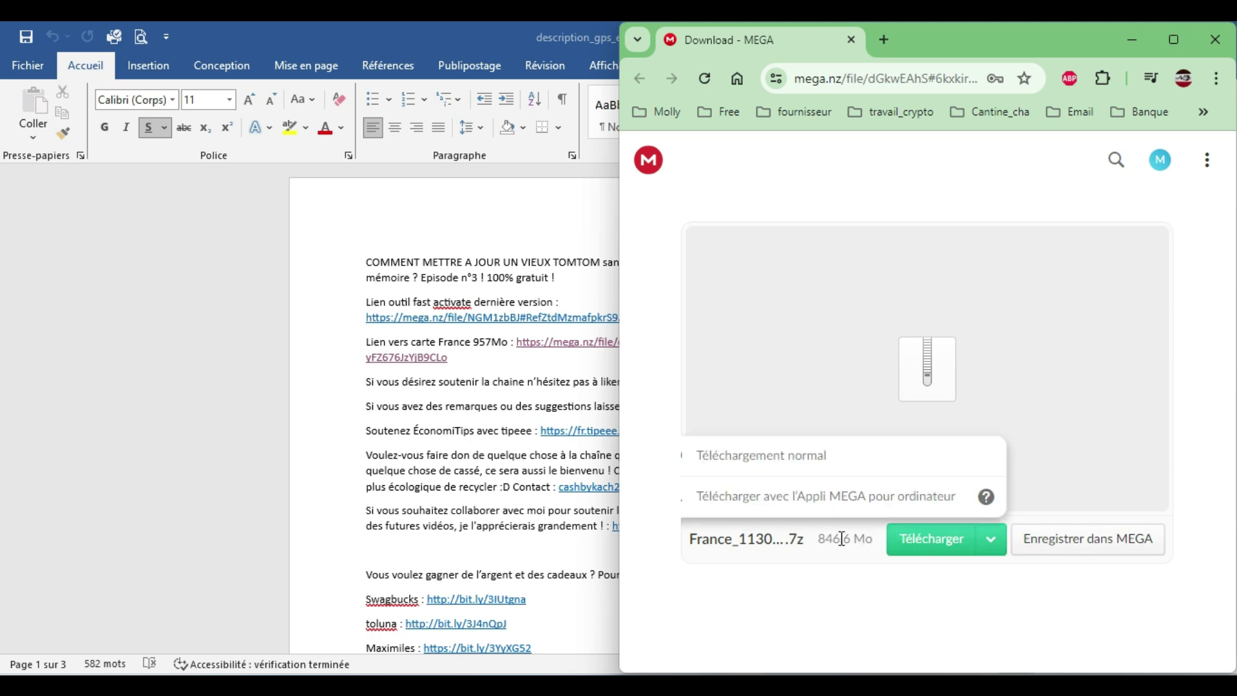
click(725, 538)
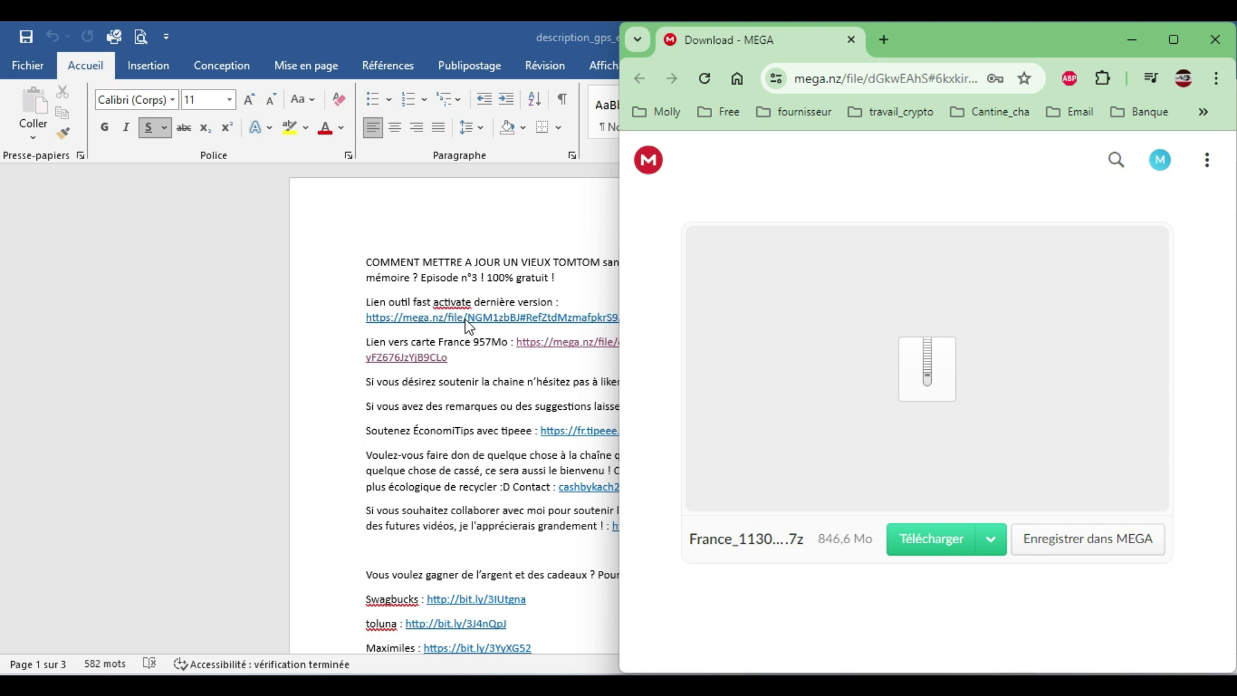
click(616, 314)
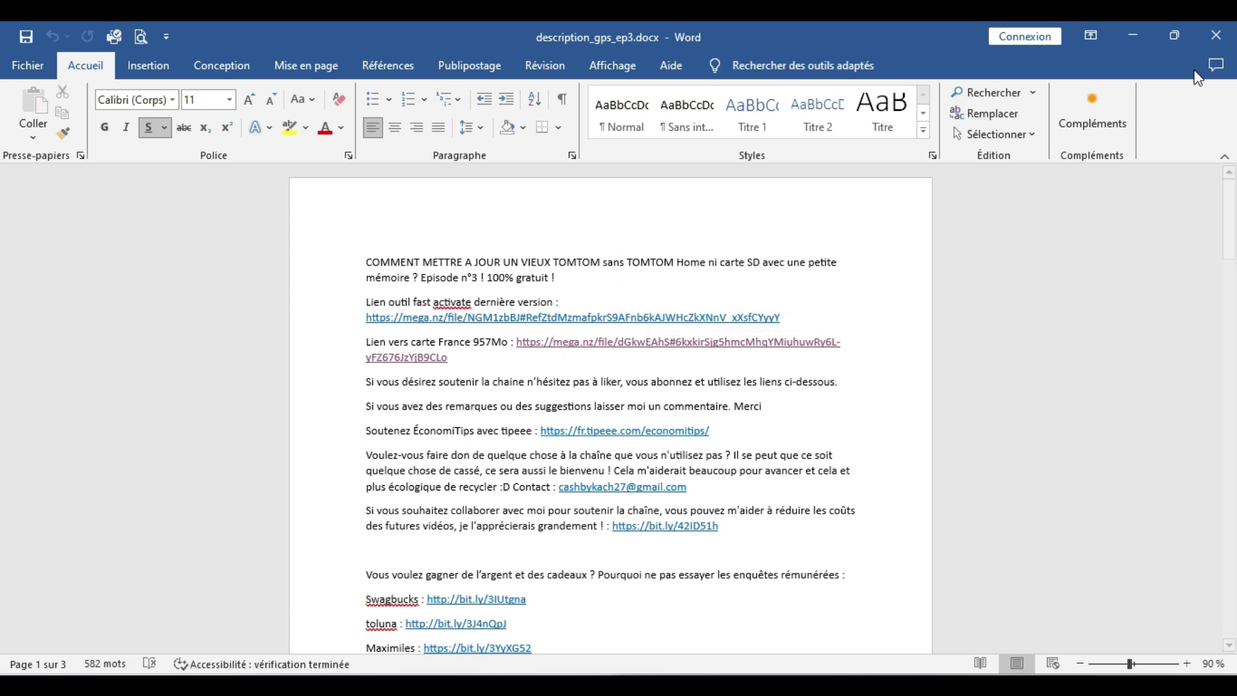
click(1133, 37)
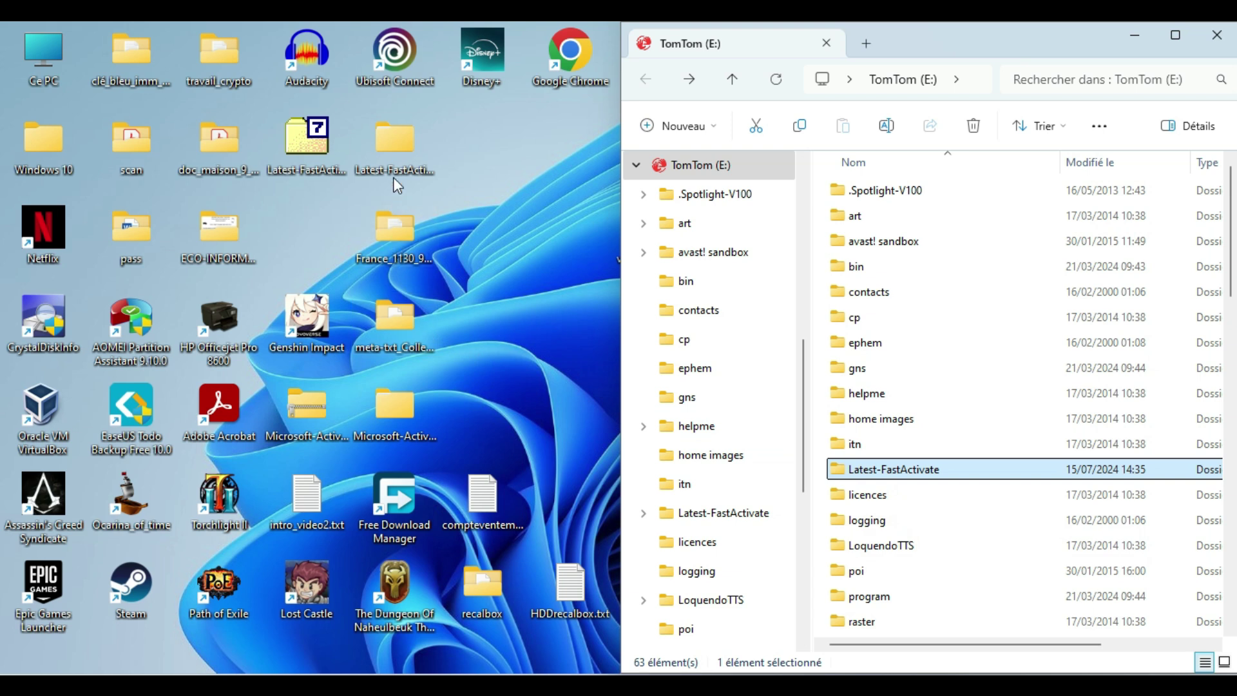
click(295, 146)
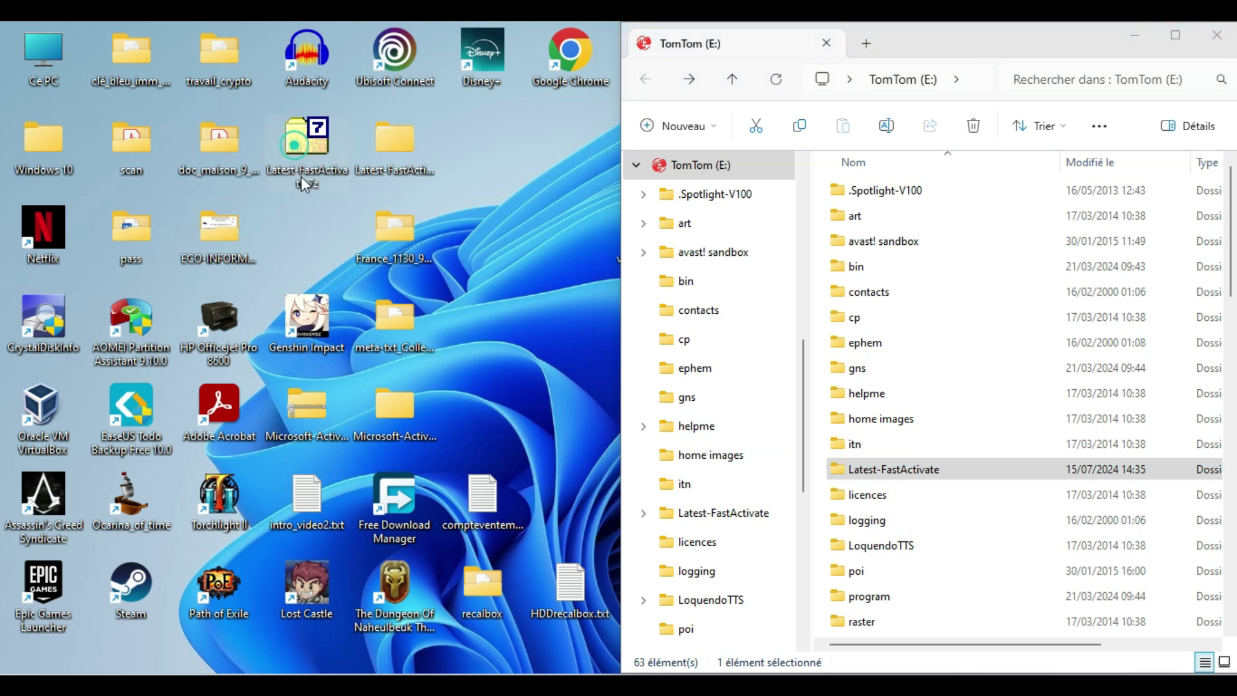
right_click(294, 144)
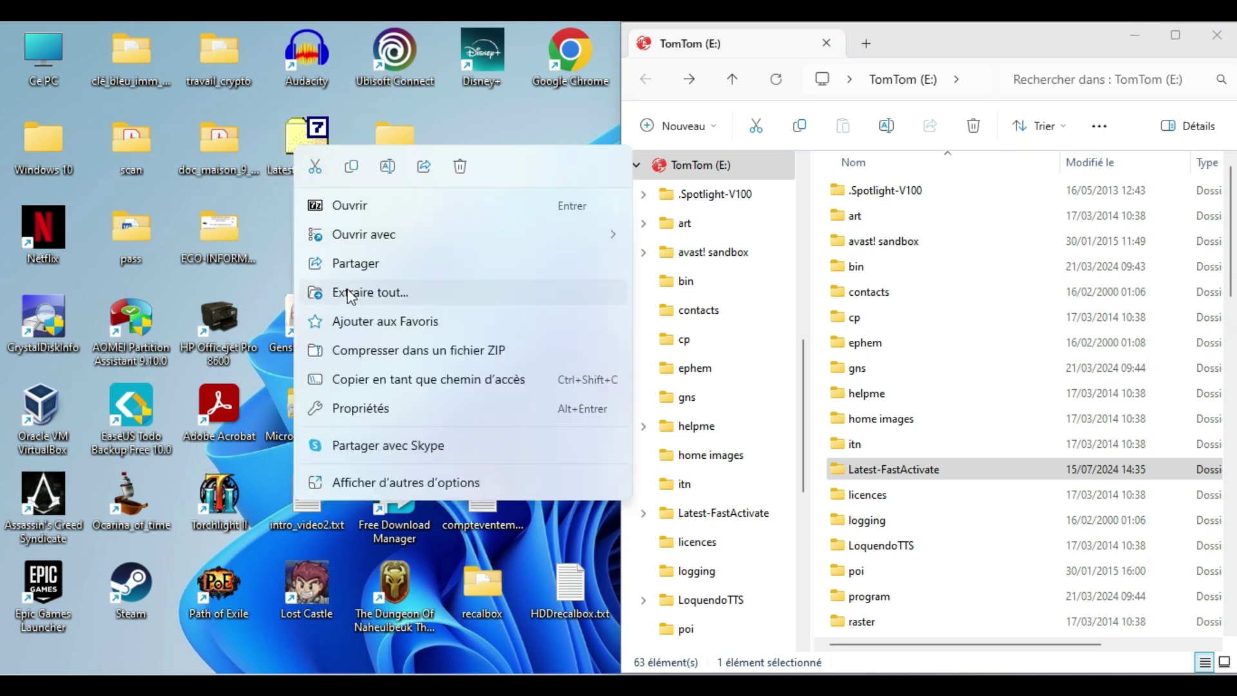
click(258, 218)
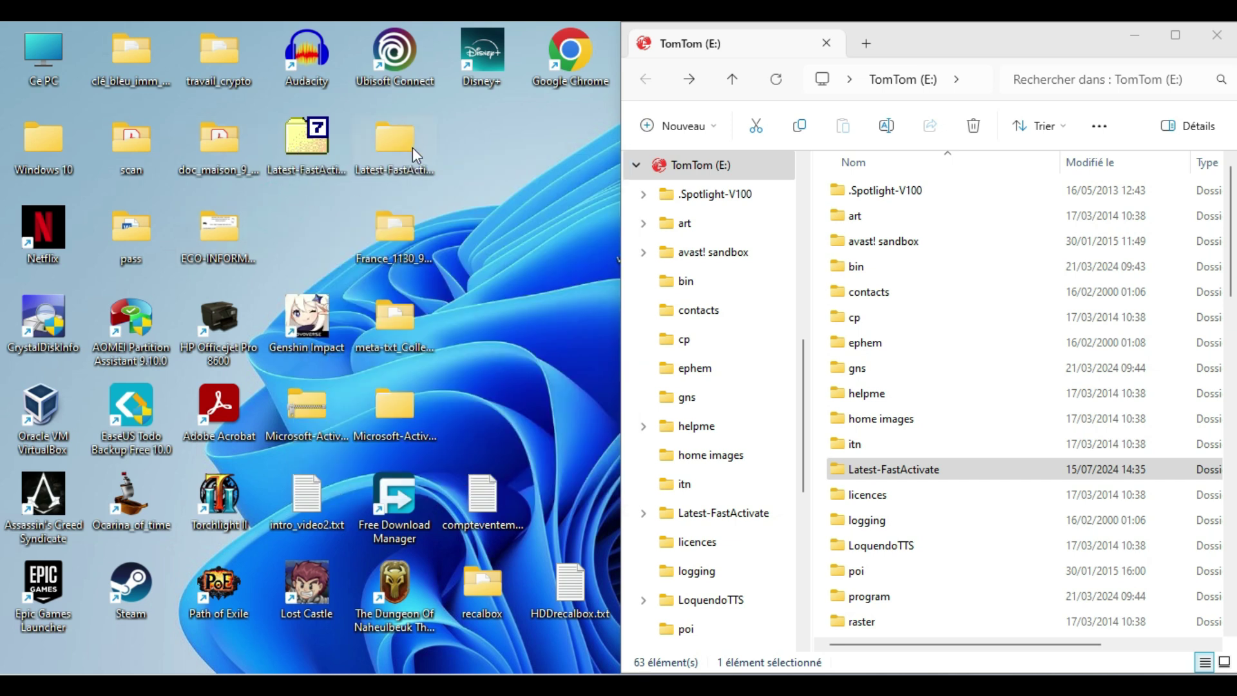
Extract France_1130_12313.7z from the desktop folder France_1130_957Mo into the proposed subfolder France_1130_12313.
drag(391, 231, 310, 229)
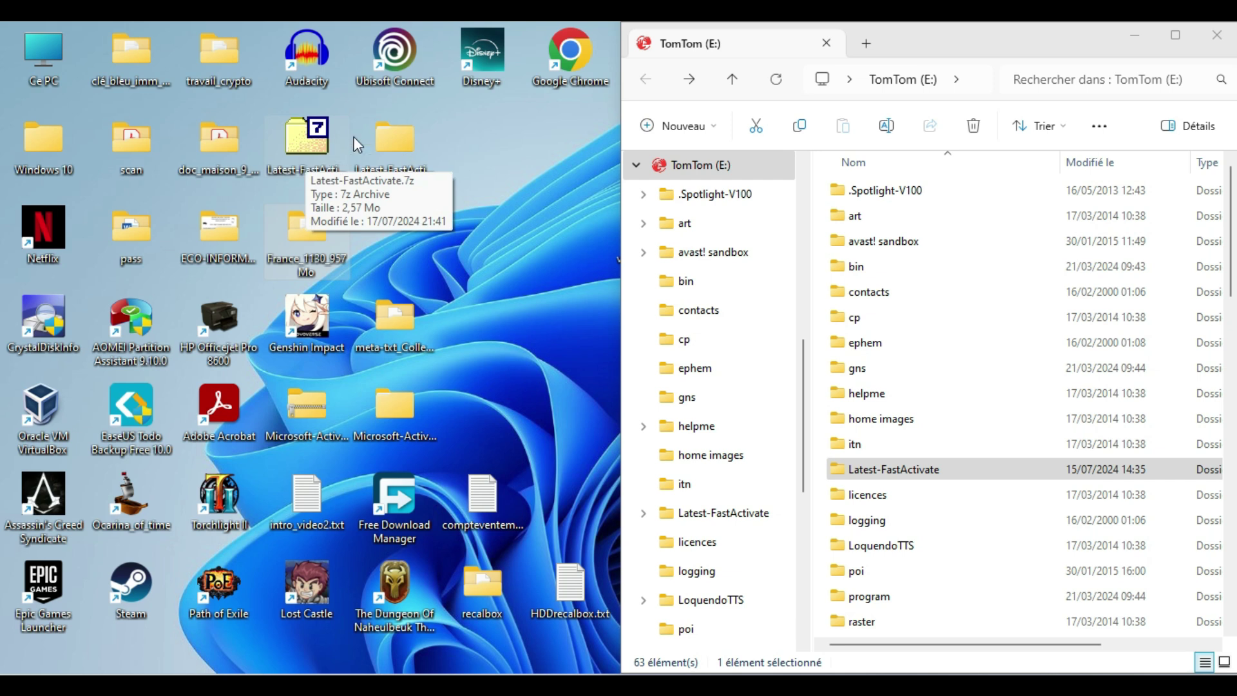
double_click(306, 229)
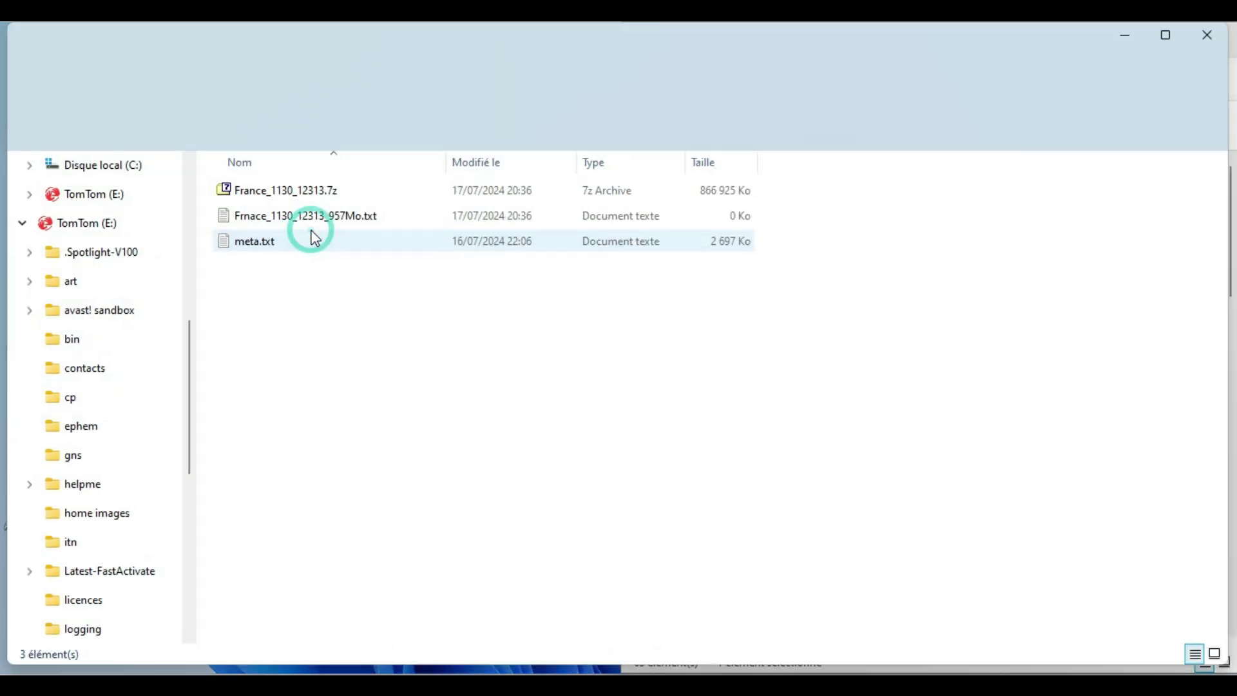
click(278, 202)
right_click(278, 202)
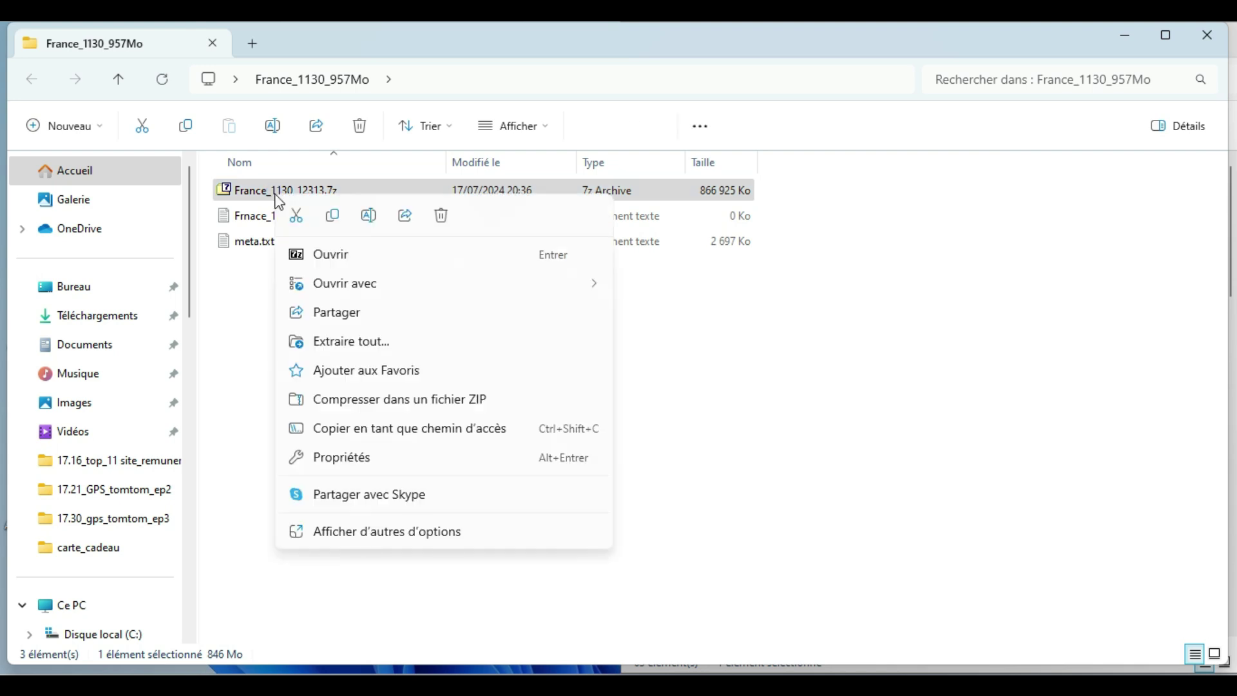
click(327, 344)
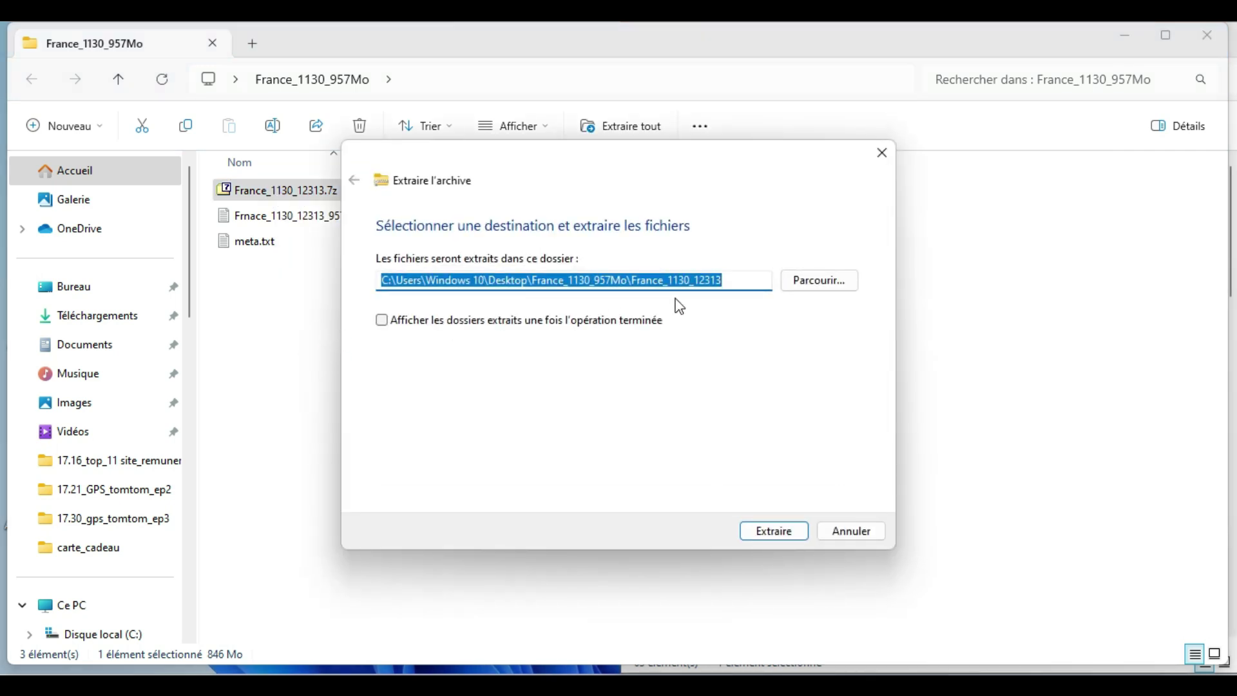
click(770, 530)
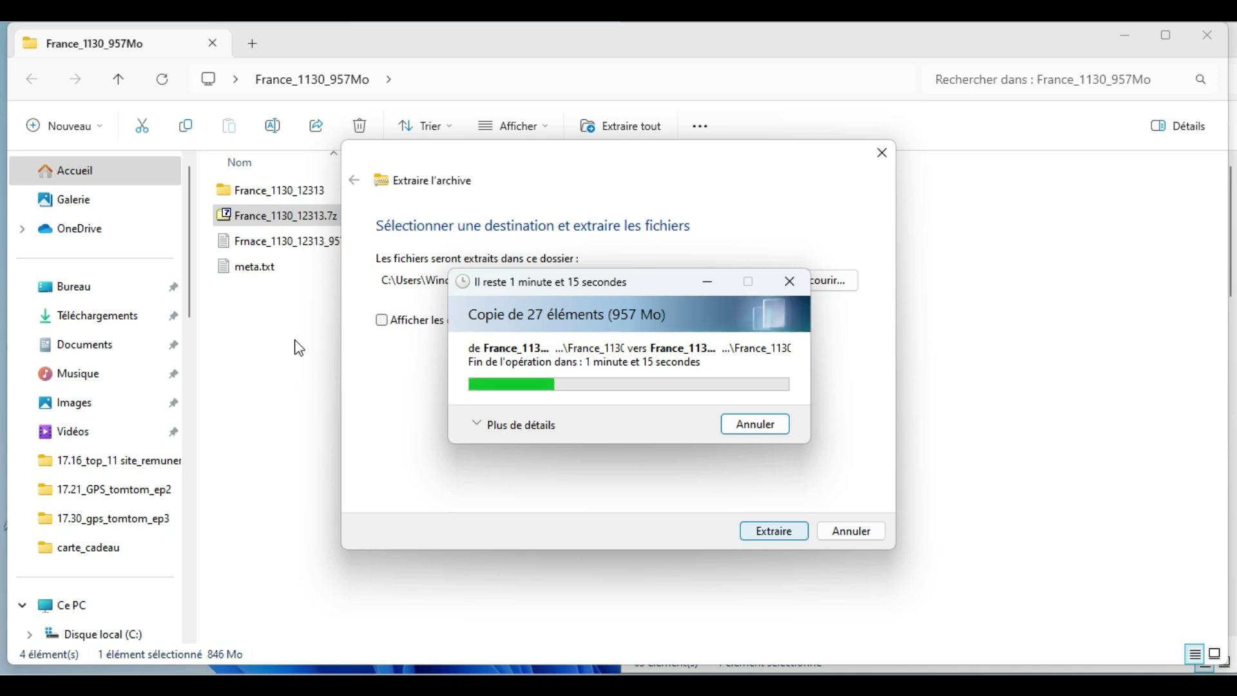
Minimize the France_1130_957Mo window, move the extraction dialog aside and look through the root contents of the TomTom (E:) drive.
click(1124, 37)
click(689, 161)
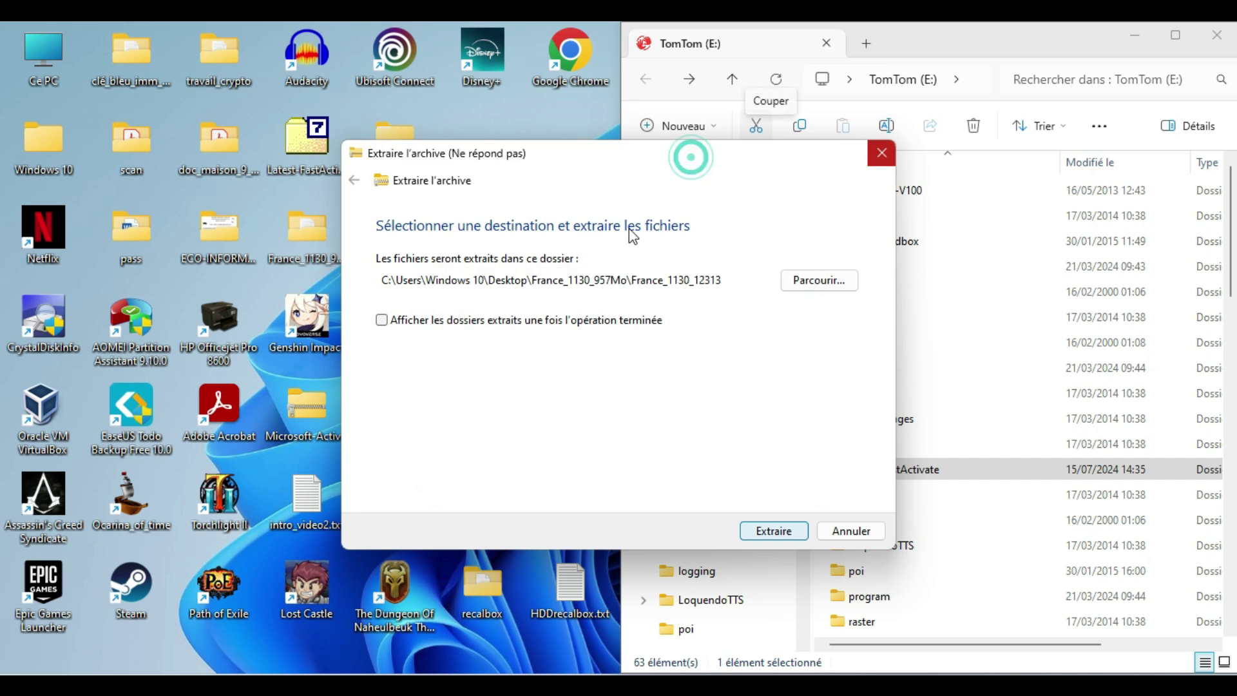
drag(758, 162, 524, 345)
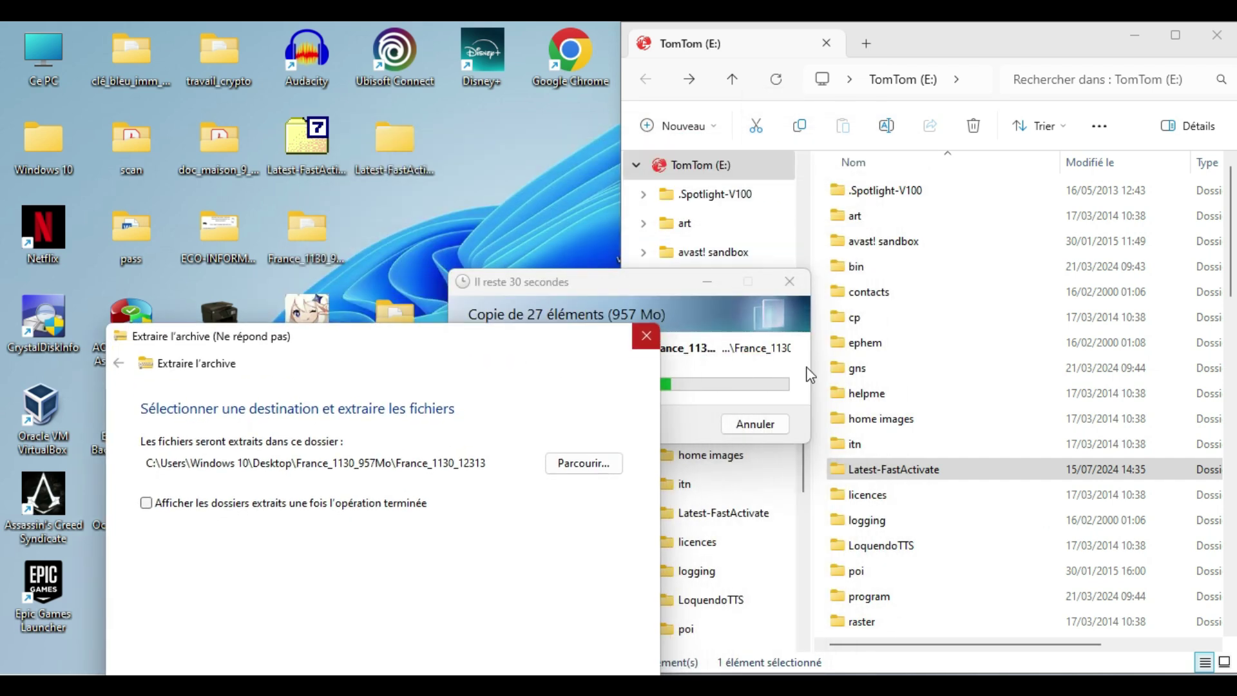
click(878, 474)
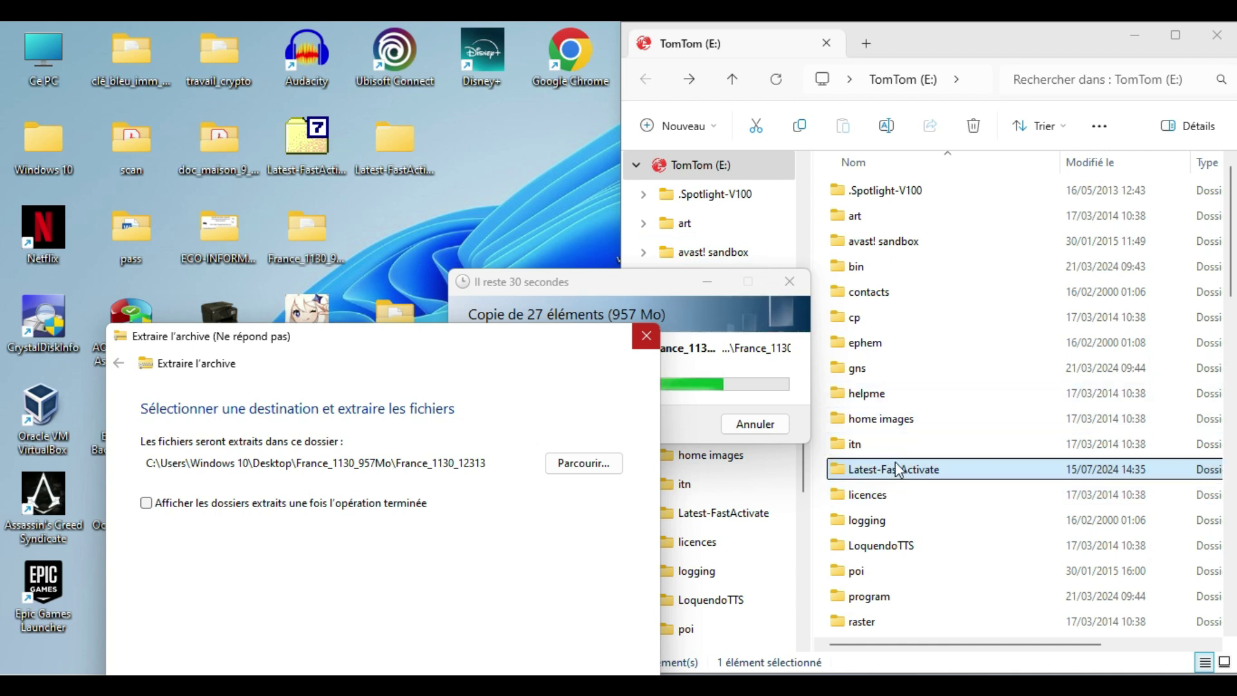
scroll(900, 496, down, 10)
scroll(895, 509, down, 4)
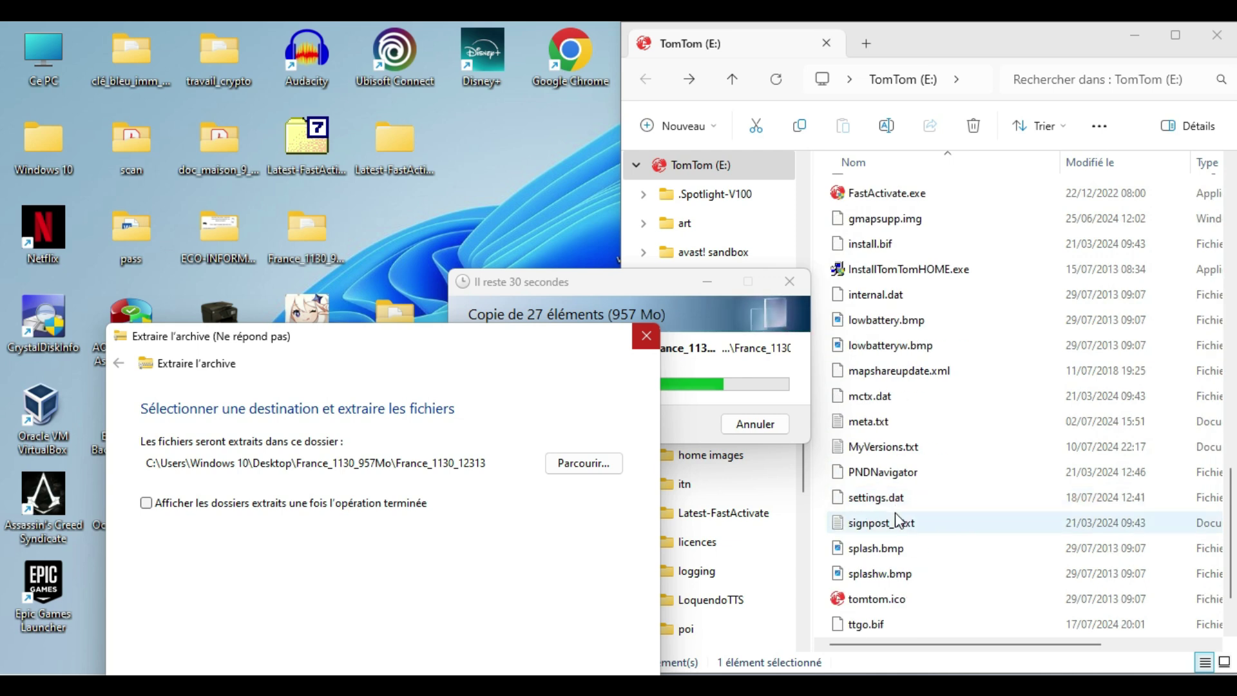
scroll(894, 522, up, 8)
scroll(896, 537, up, 7)
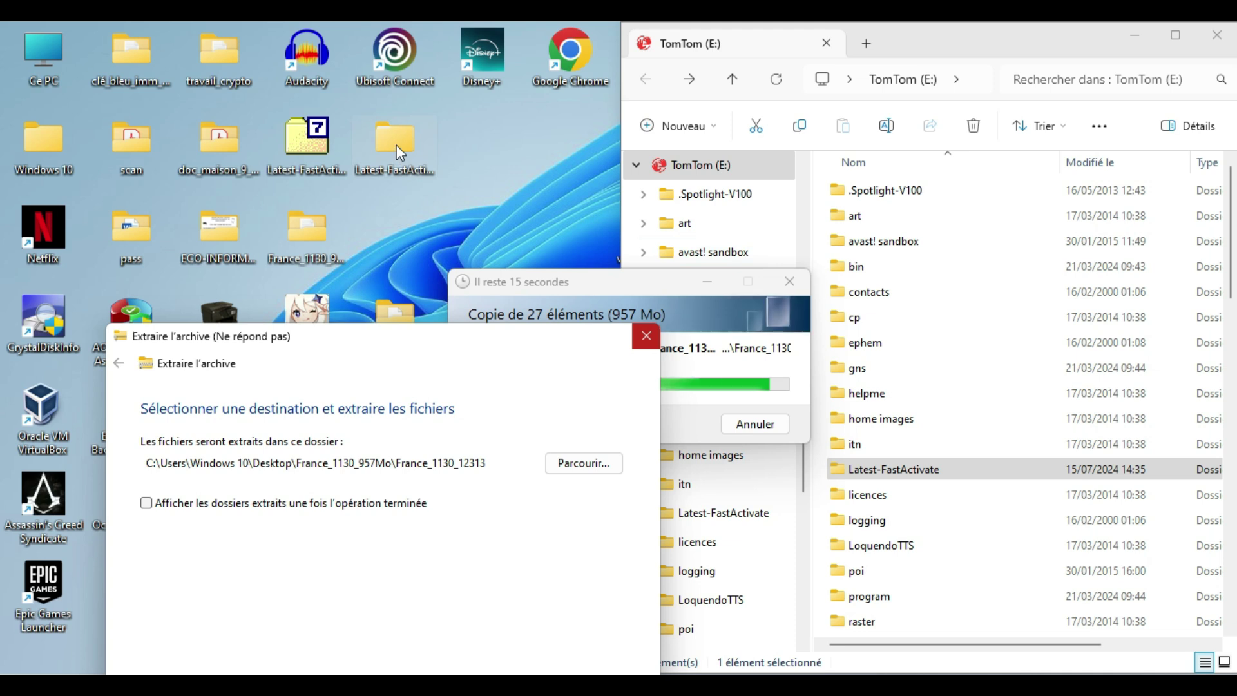
Look up the France 1130 meta-codes in the TomTom drive's Latest-FastActivate meta.txt, then close the file and return to the drive's root.
double_click(856, 469)
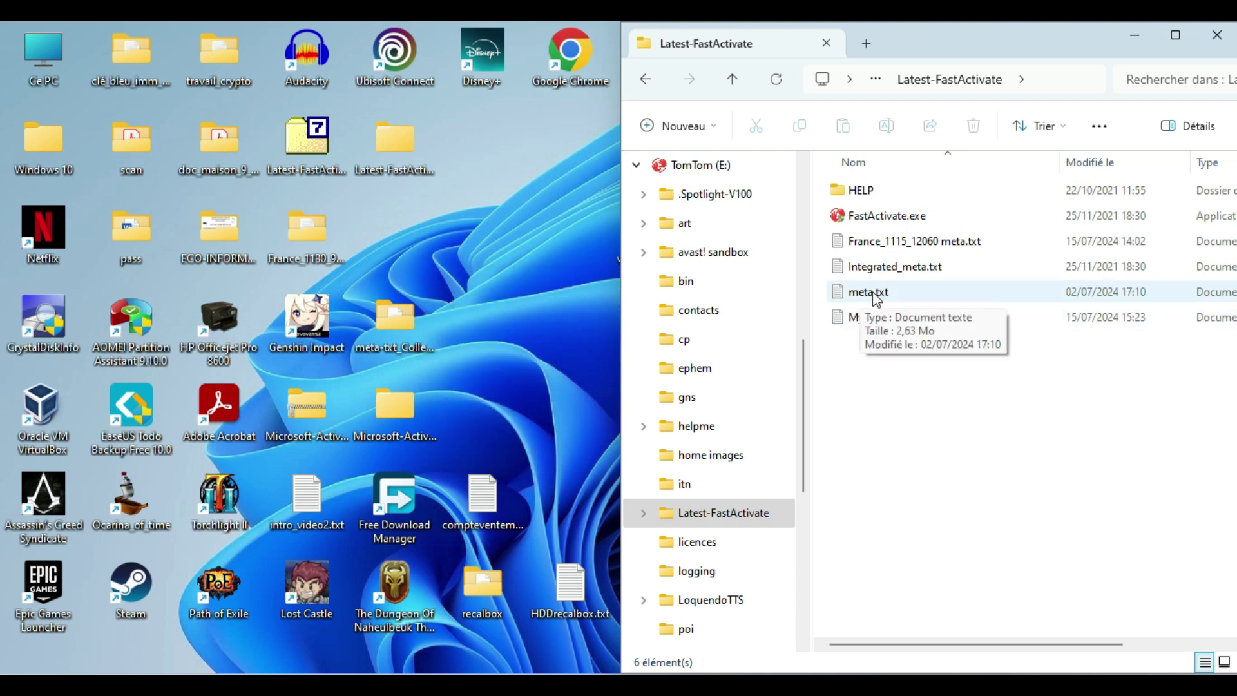
click(864, 295)
double_click(892, 303)
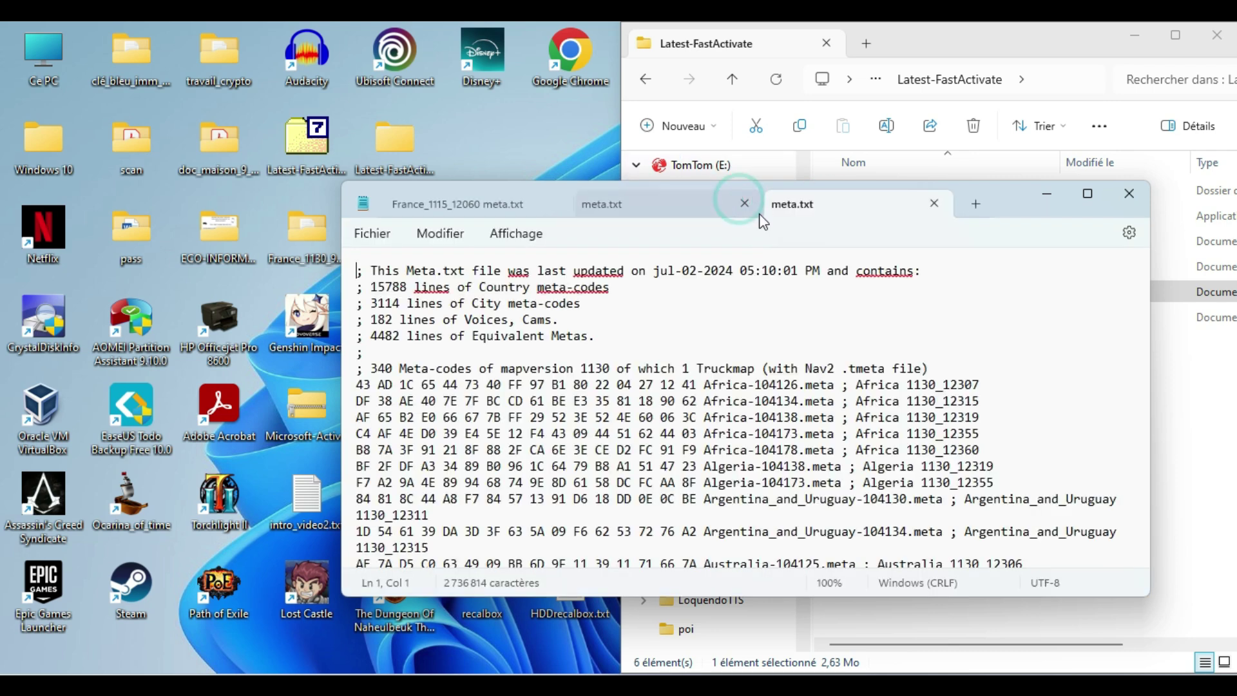
scroll(1033, 394, down, 4)
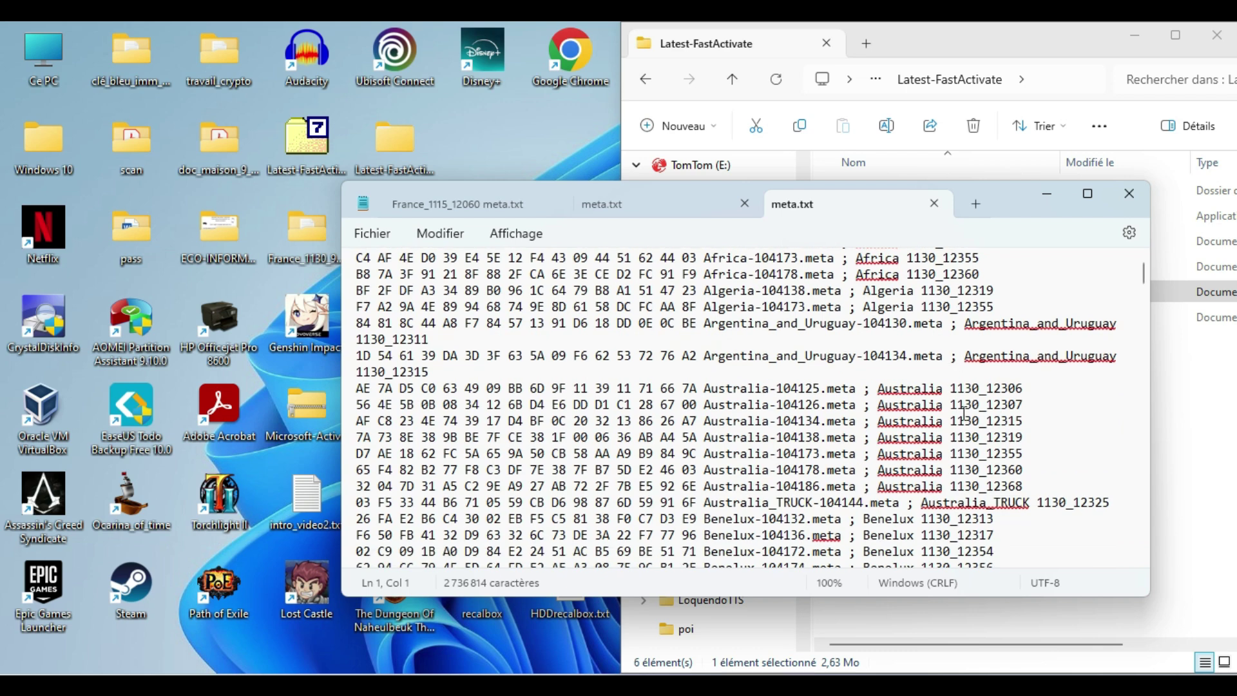
scroll(973, 483, down, 20)
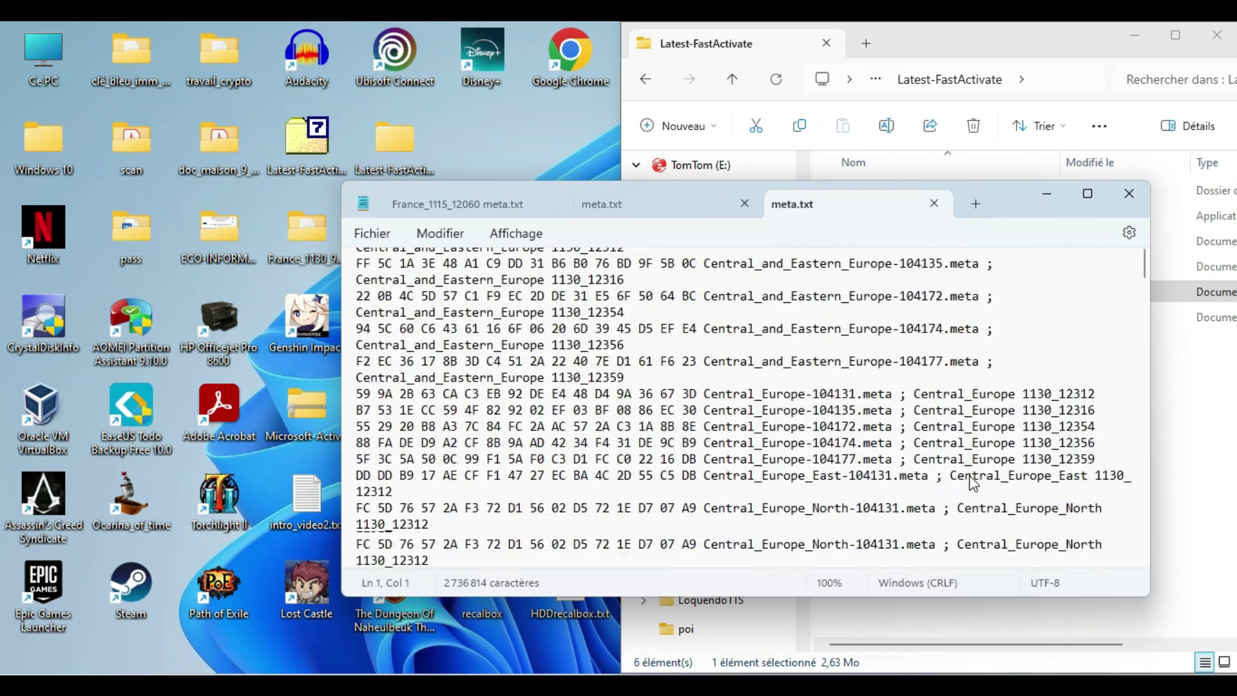
scroll(972, 483, down, 8)
scroll(973, 483, up, 4)
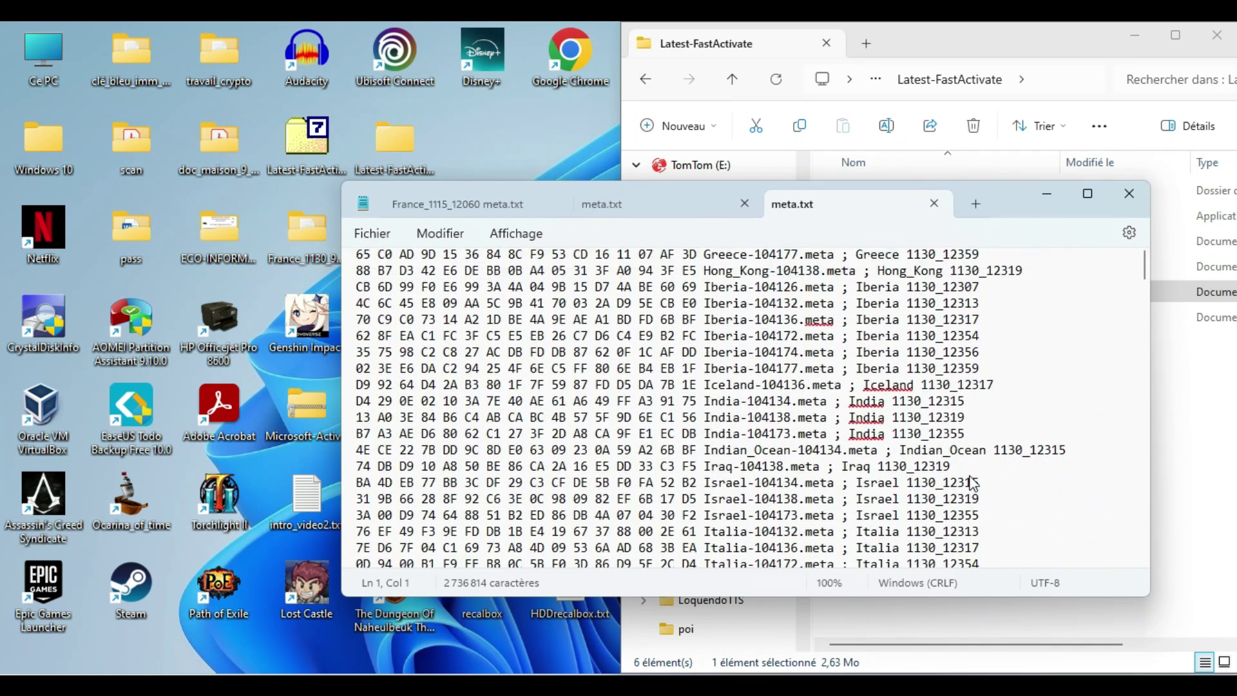
scroll(973, 483, up, 2)
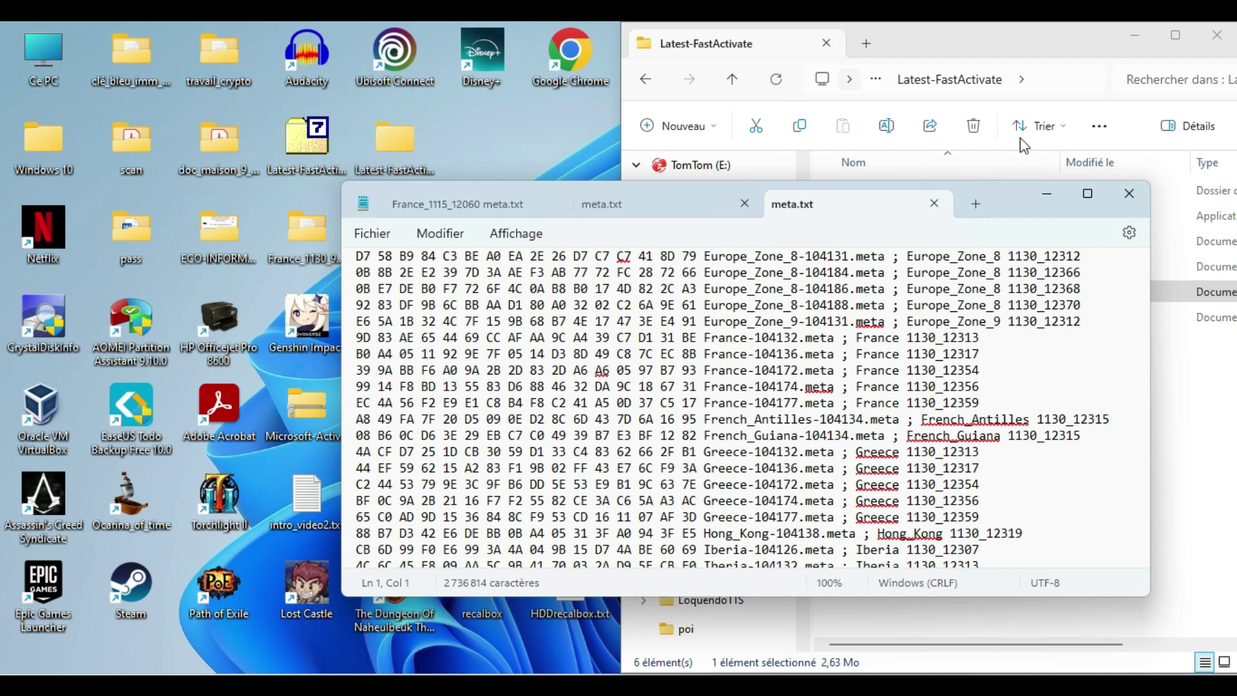
click(1129, 194)
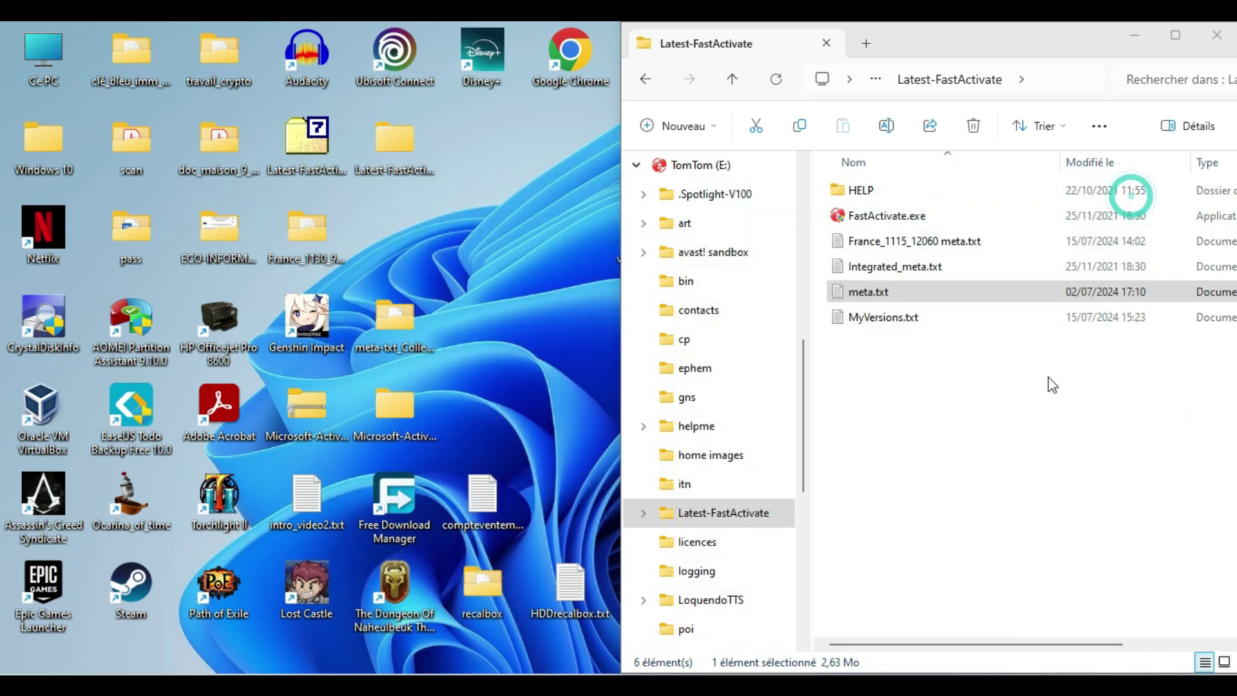
click(941, 392)
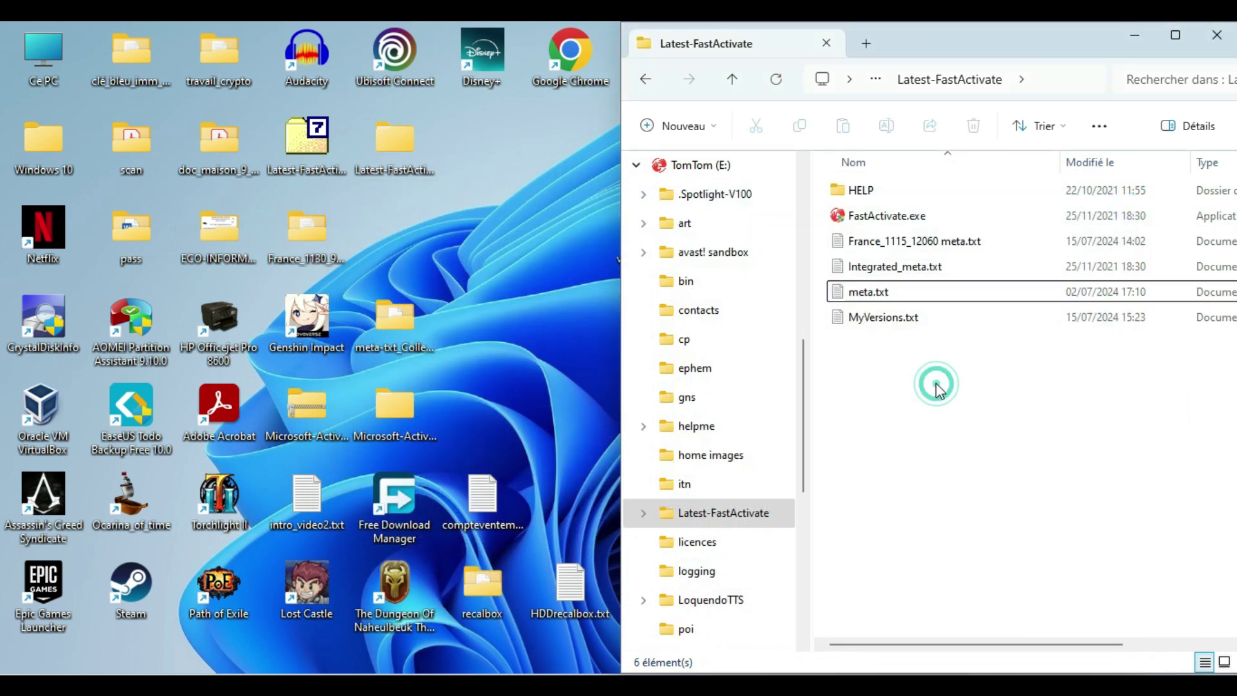
click(645, 82)
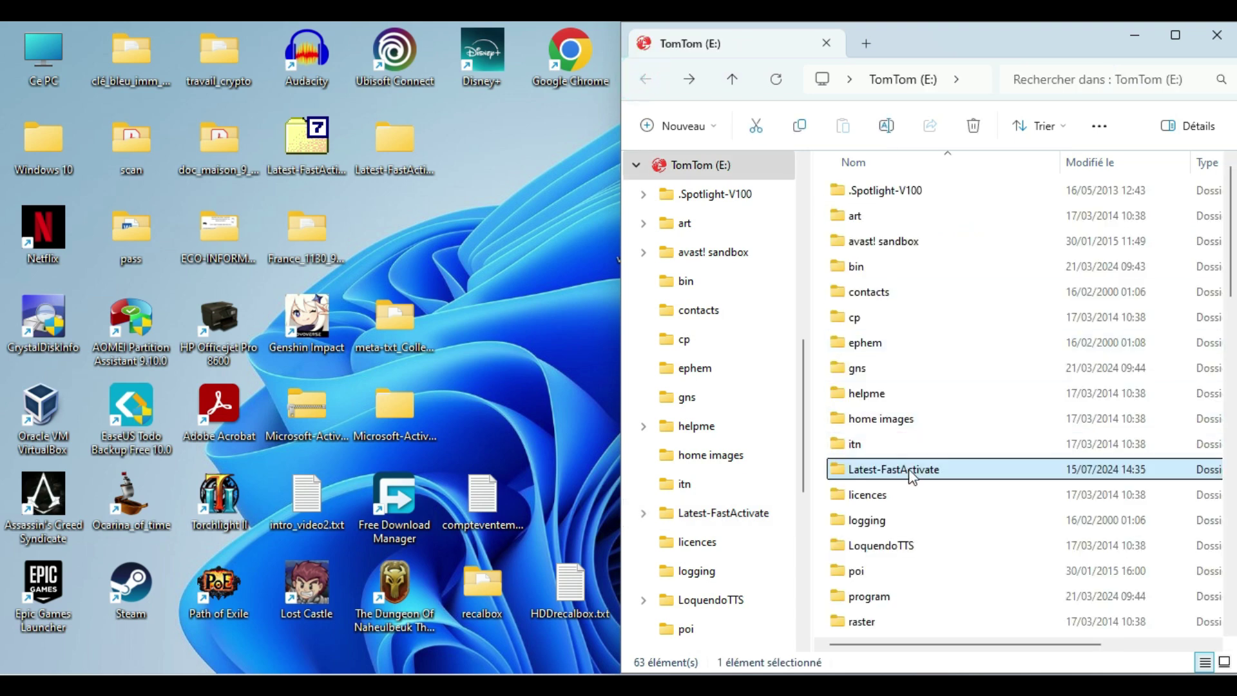
click(820, 474)
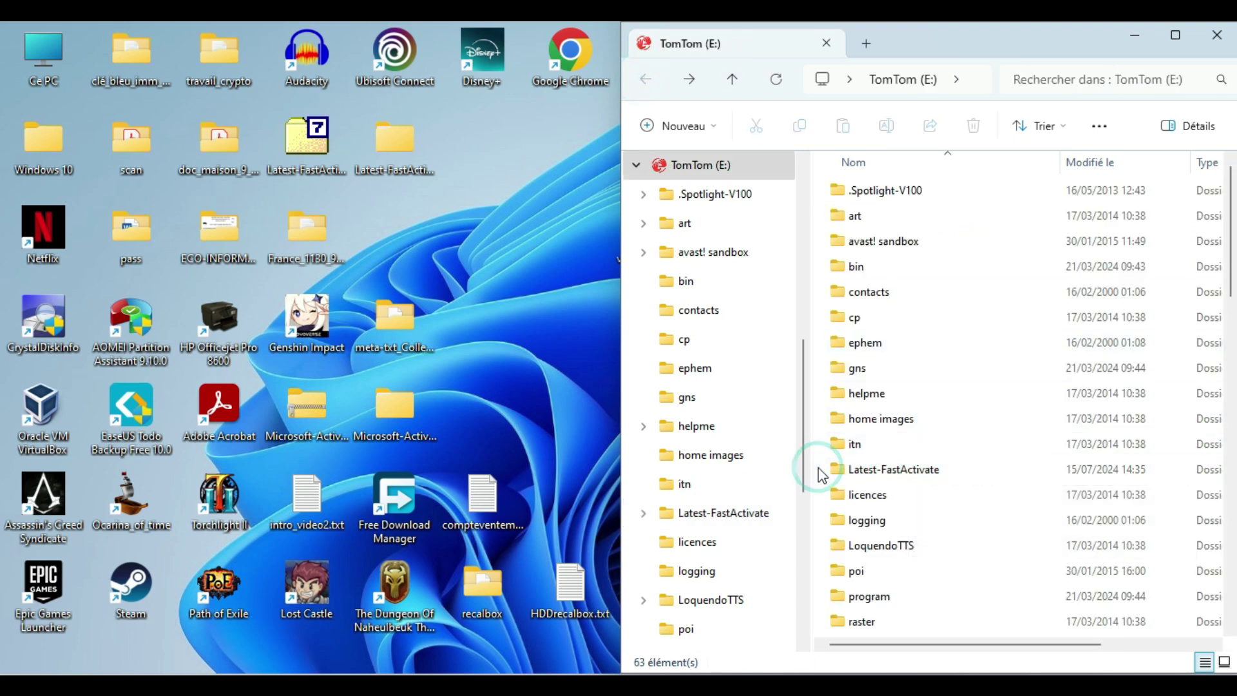
Copy the extracted France_1130_12313 map folder from France_1130_957Mo to the root of the TomTom (E:) drive.
double_click(306, 235)
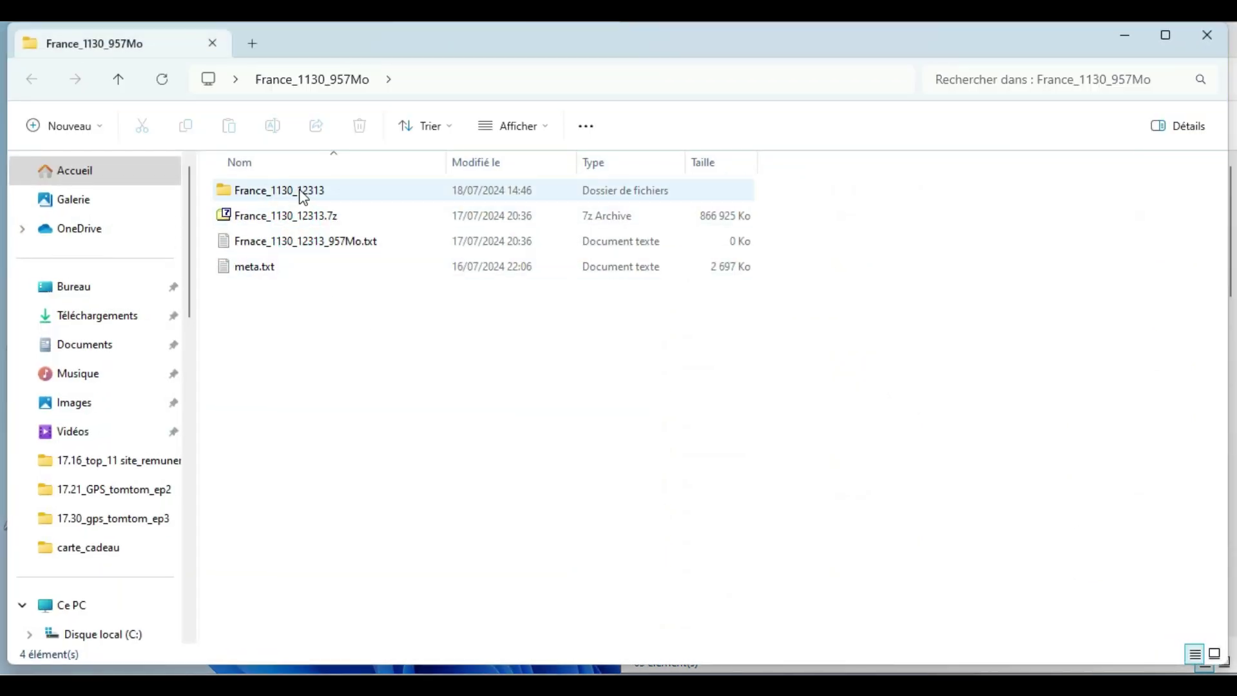
mouse_move(291, 200)
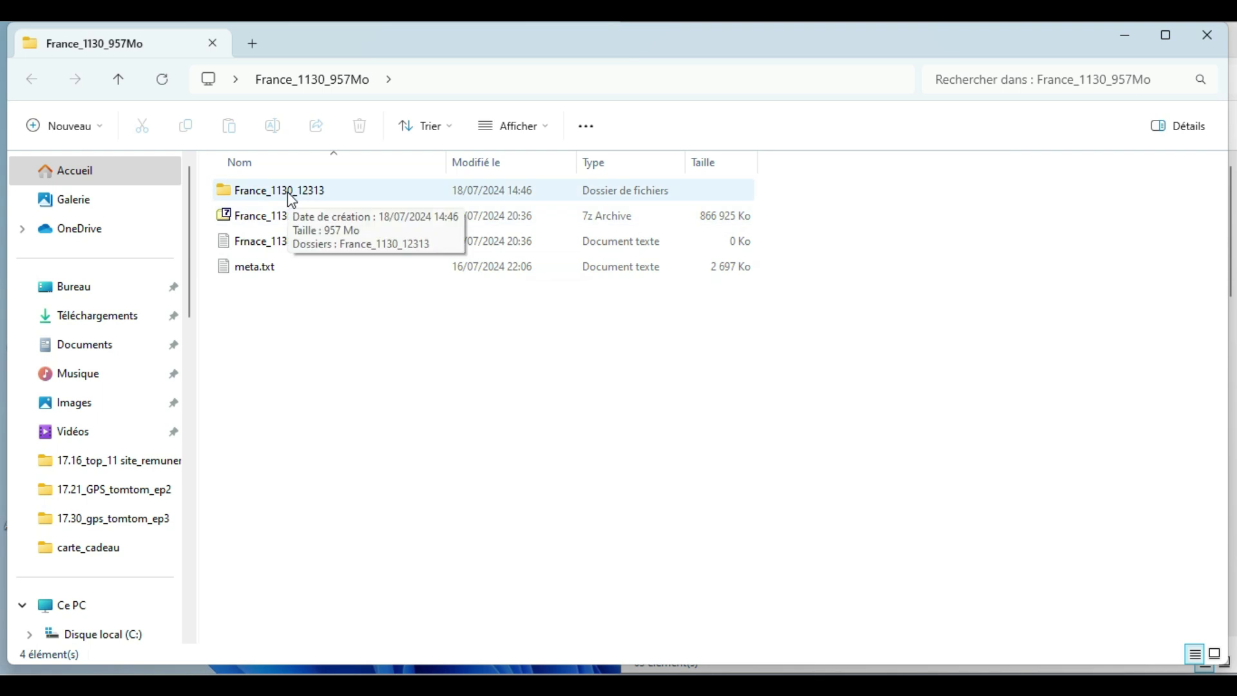
drag(291, 199, 817, 395)
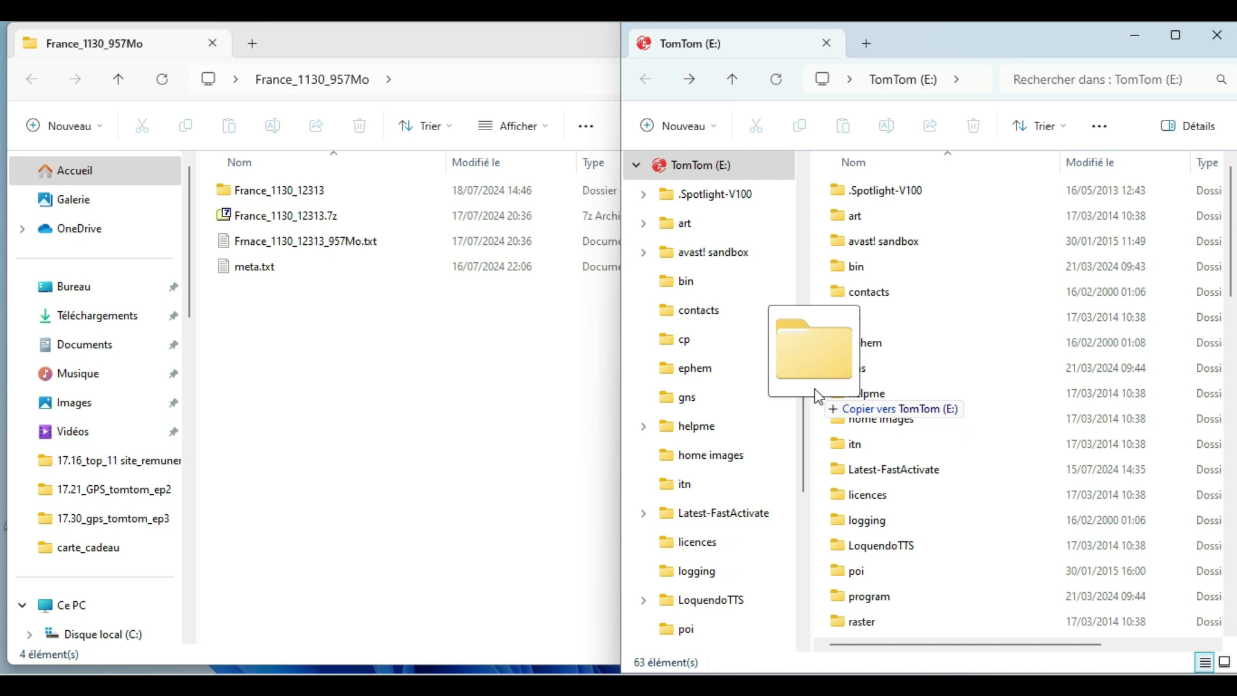
drag(816, 391, 816, 391)
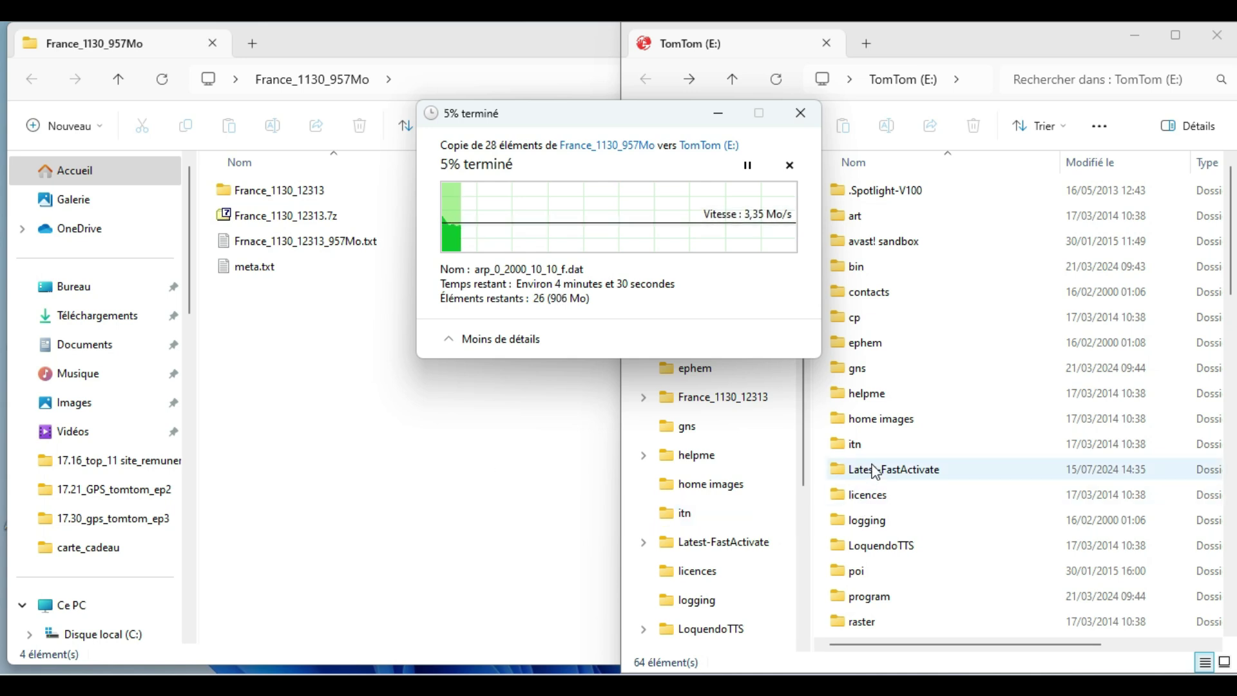
Close the France_1130_957Mo window and move the copy progress dialog clear of the TomTom (E:) file list.
click(540, 43)
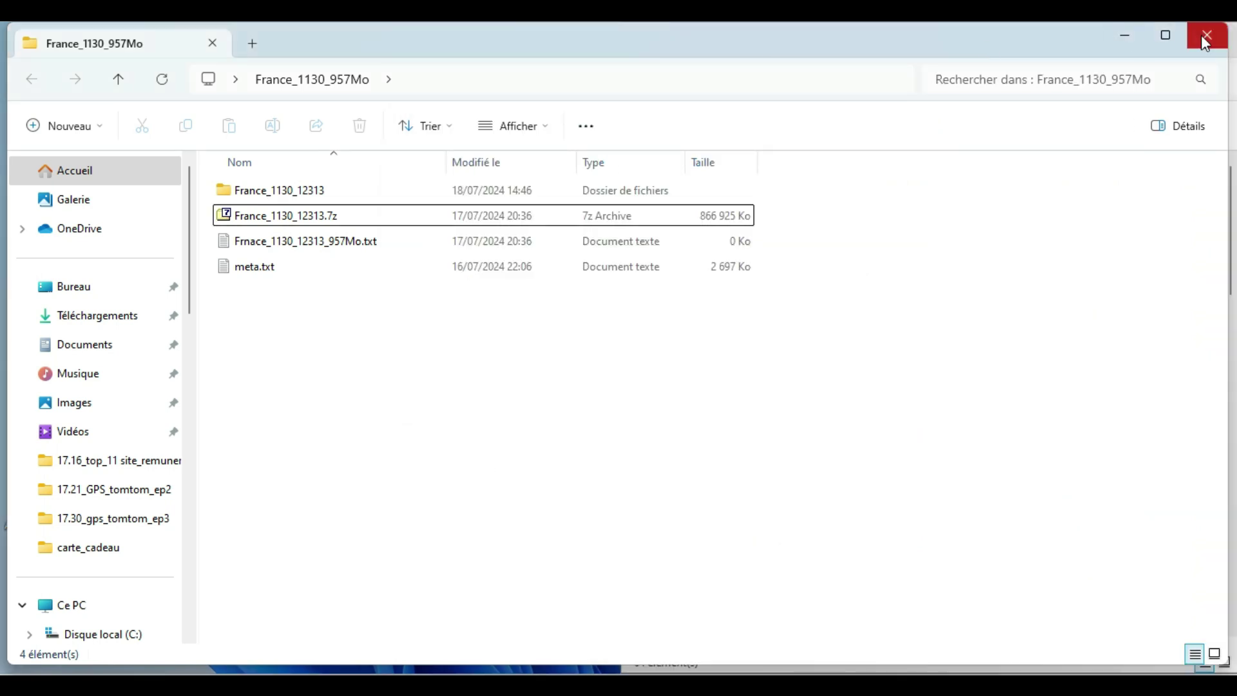
click(1207, 40)
click(547, 48)
click(1208, 39)
drag(596, 119, 333, 413)
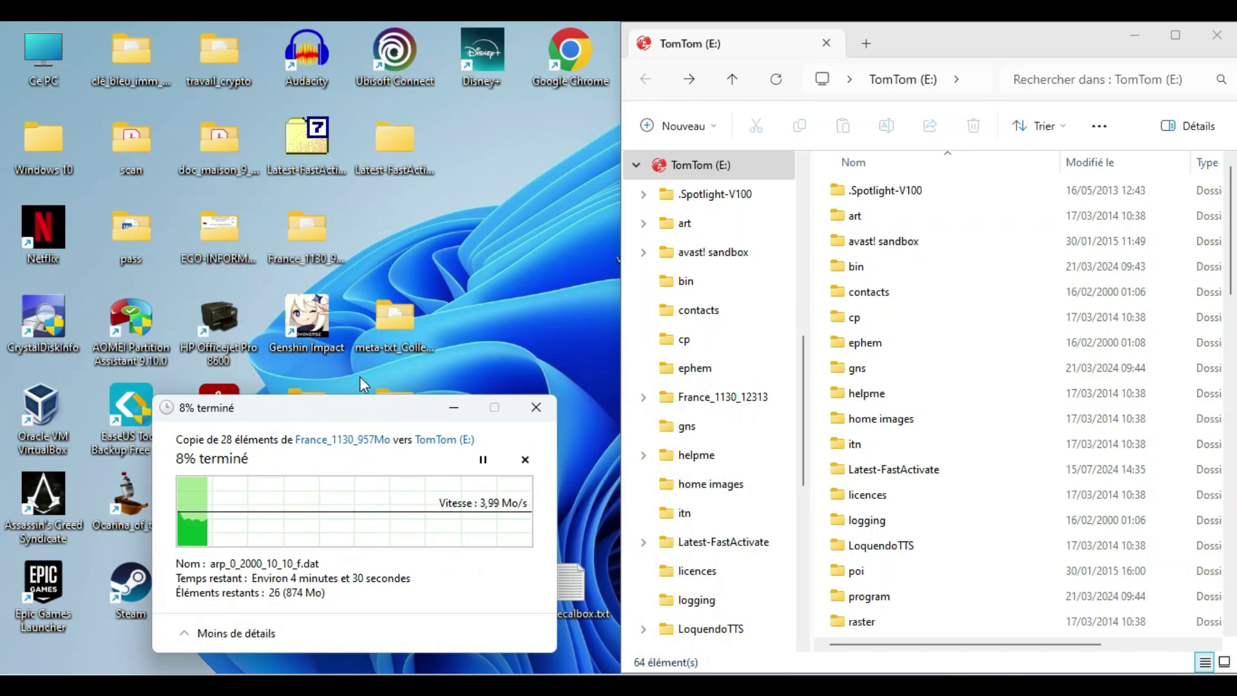
Inspect meta.txt and the other meta files in the desktop's nested Latest-FastActivate folder, then close the folder window.
click(399, 137)
double_click(396, 137)
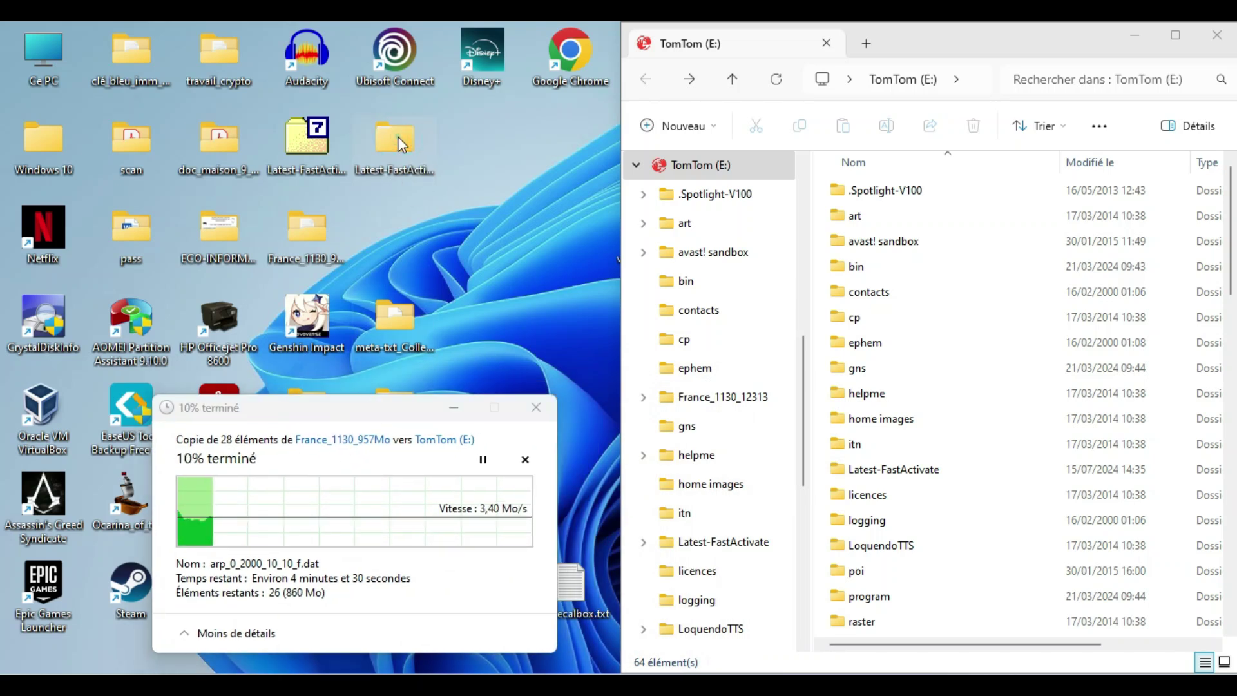
double_click(301, 193)
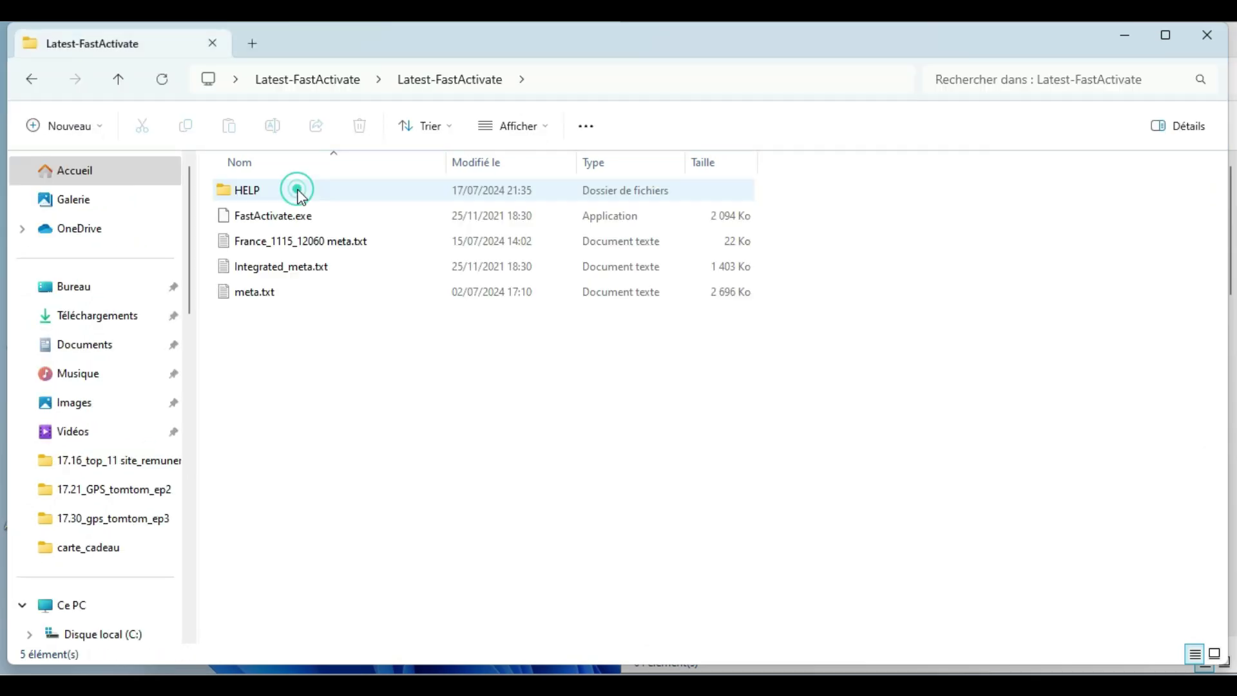
double_click(261, 298)
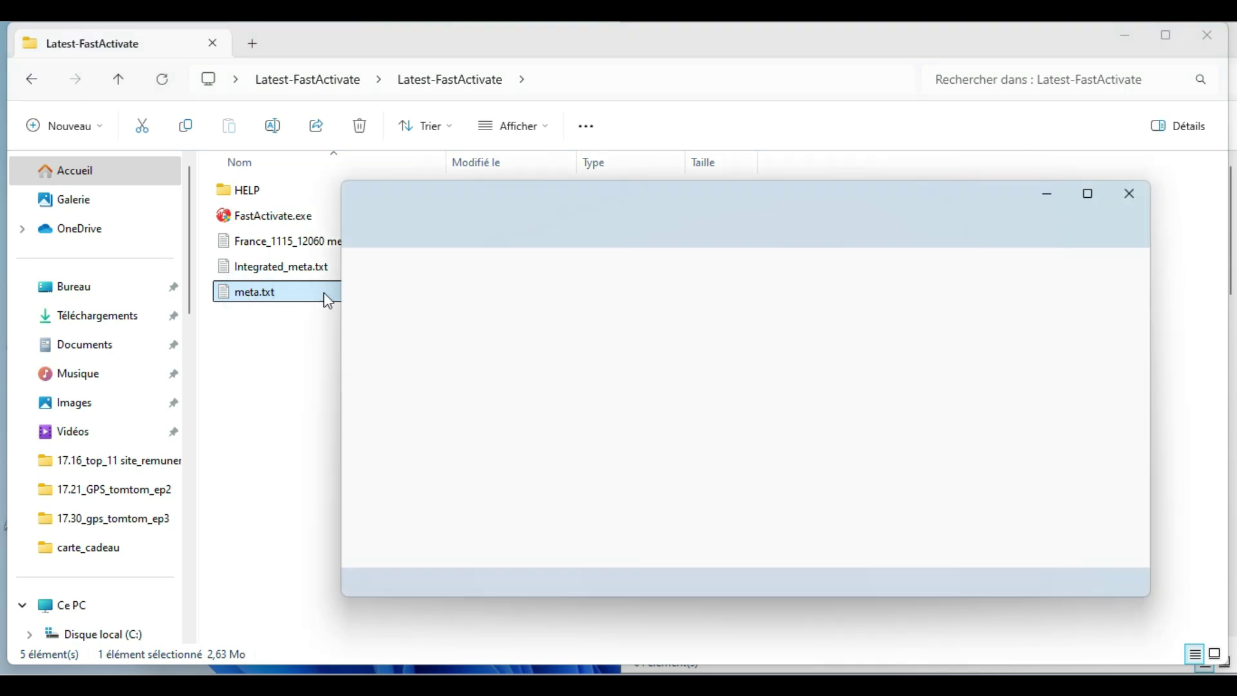
scroll(952, 449, down, 10)
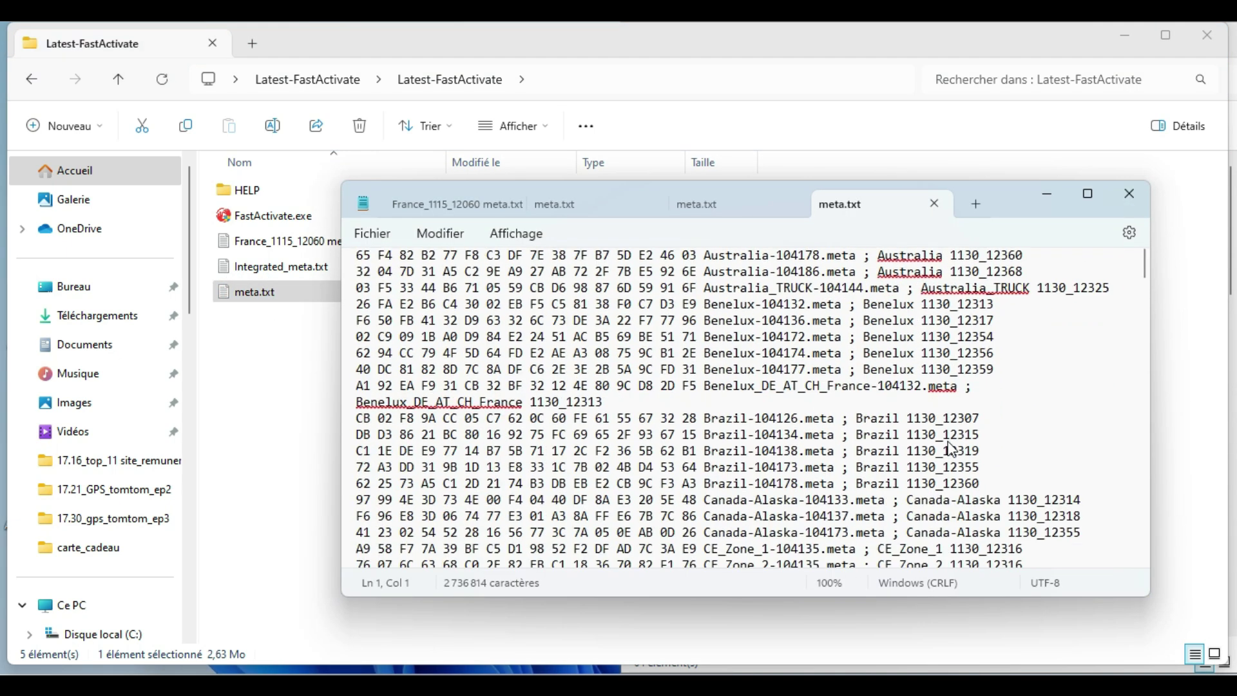
scroll(952, 449, down, 5)
click(1128, 194)
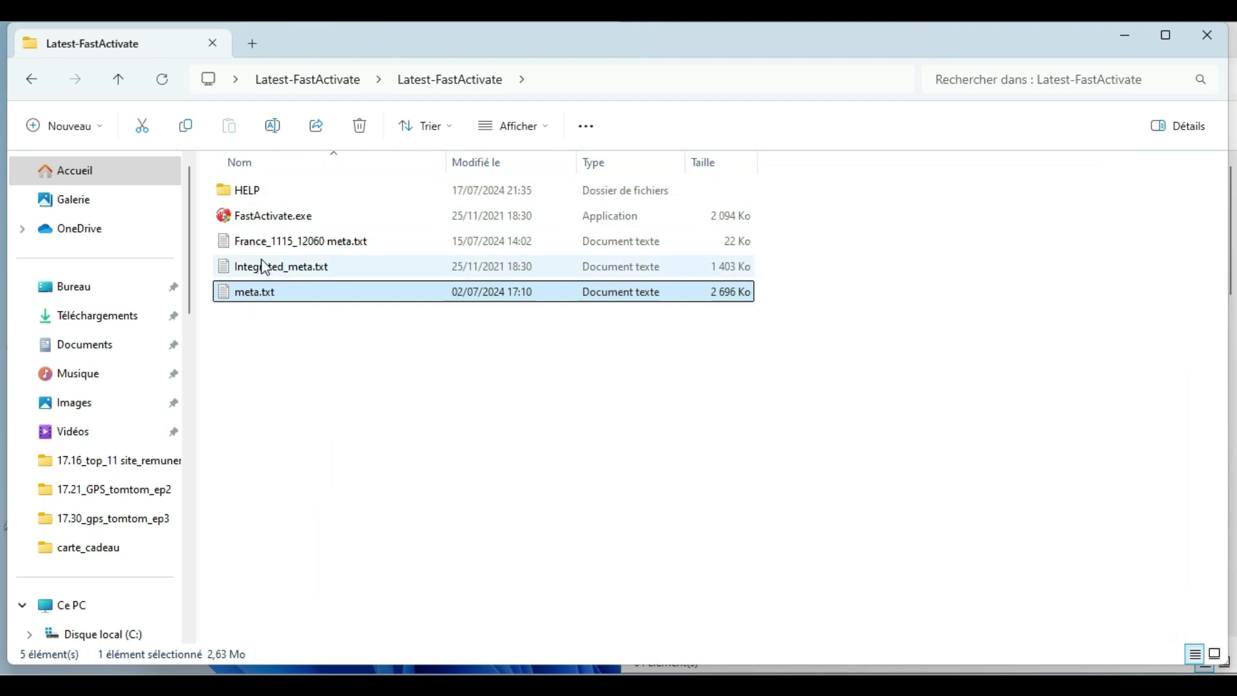
mouse_move(252, 278)
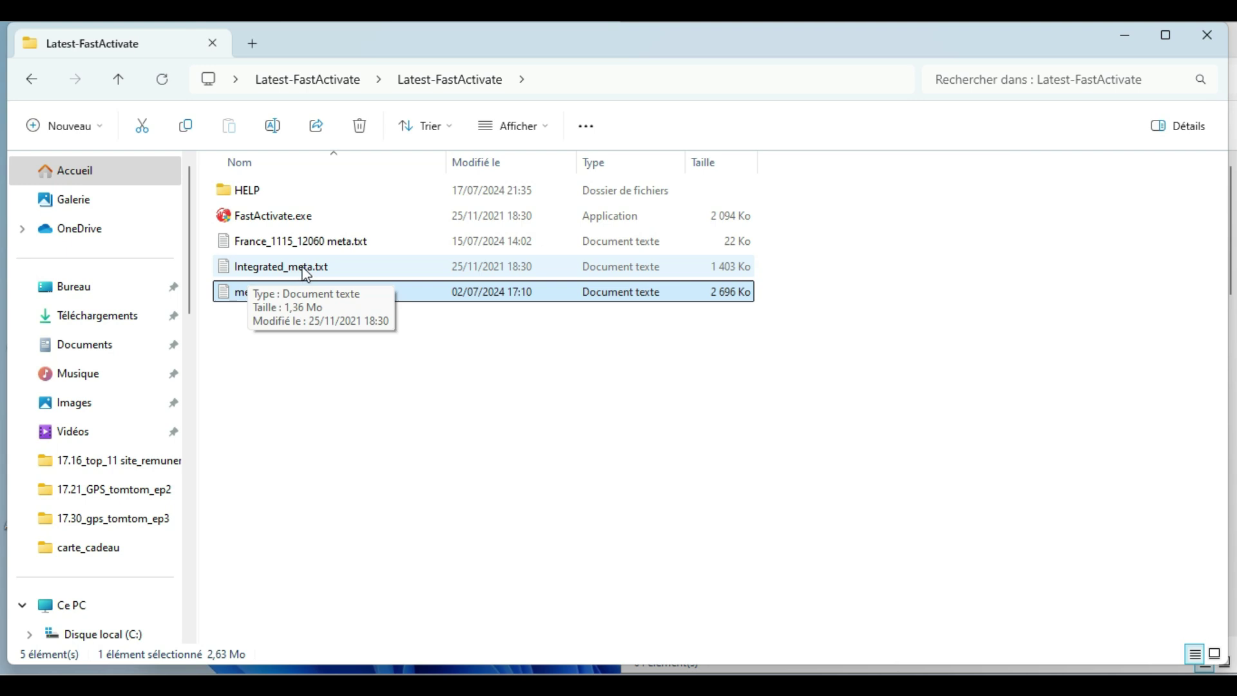
mouse_move(280, 252)
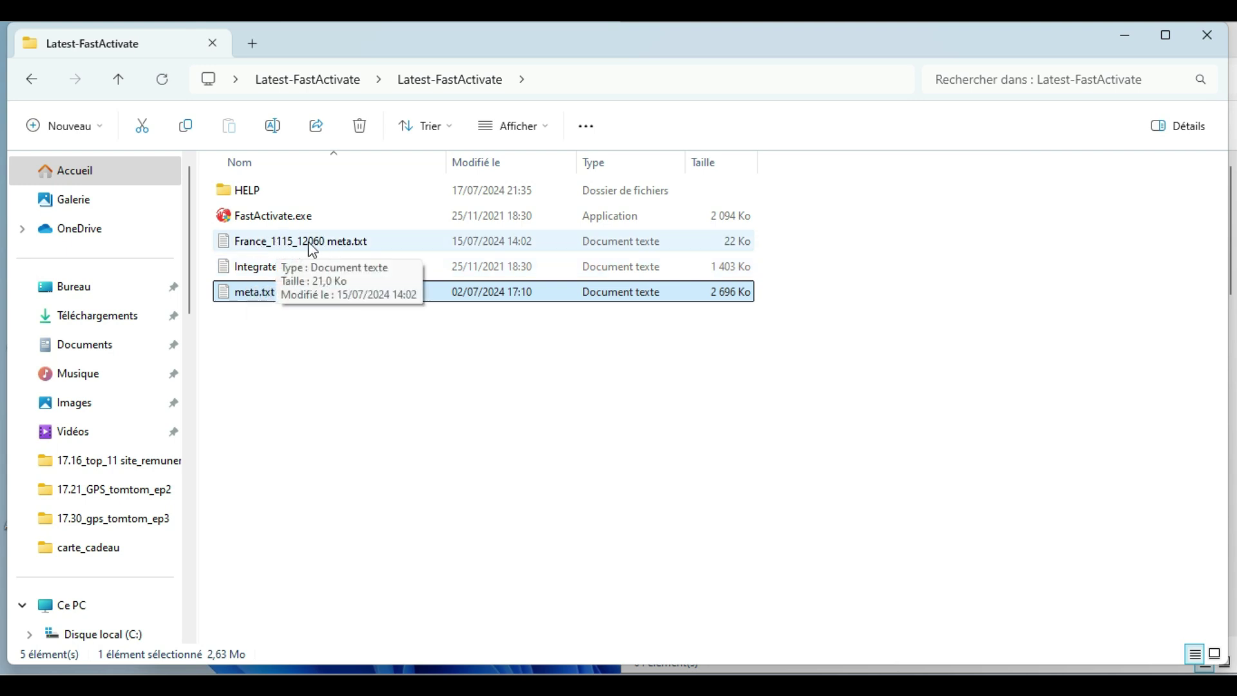
click(1207, 35)
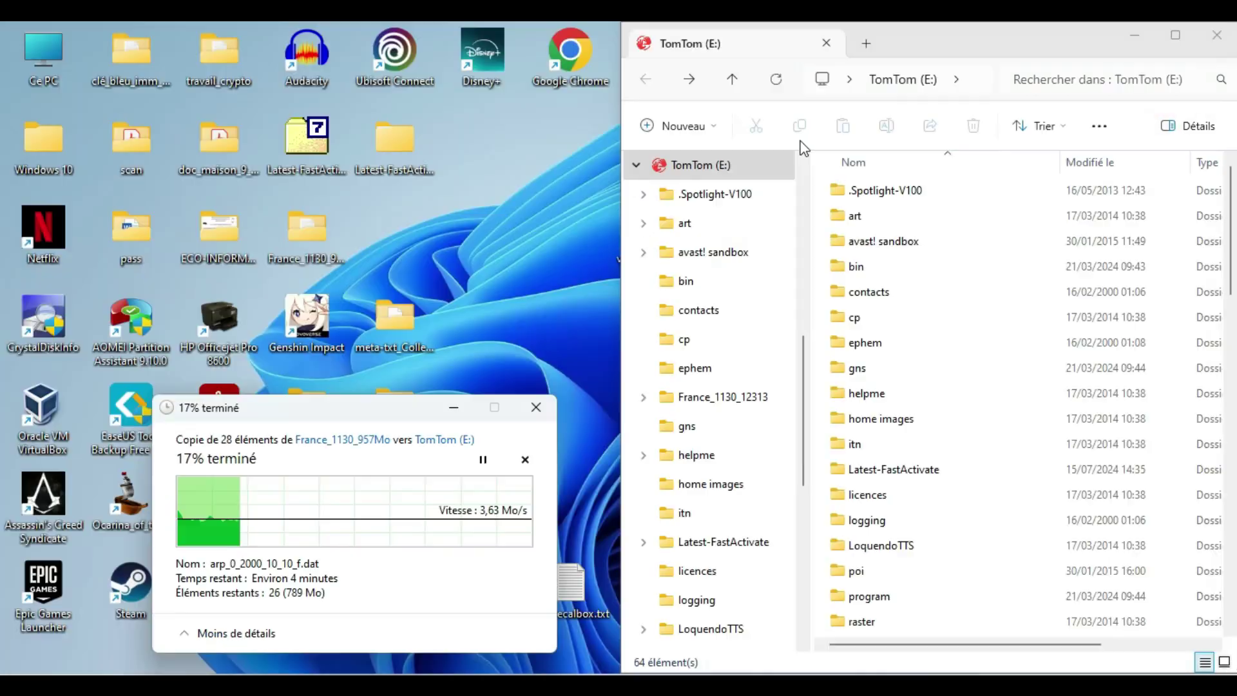
Check the contents of the desktop's Latest-FastActivate folder, then close its window.
double_click(396, 148)
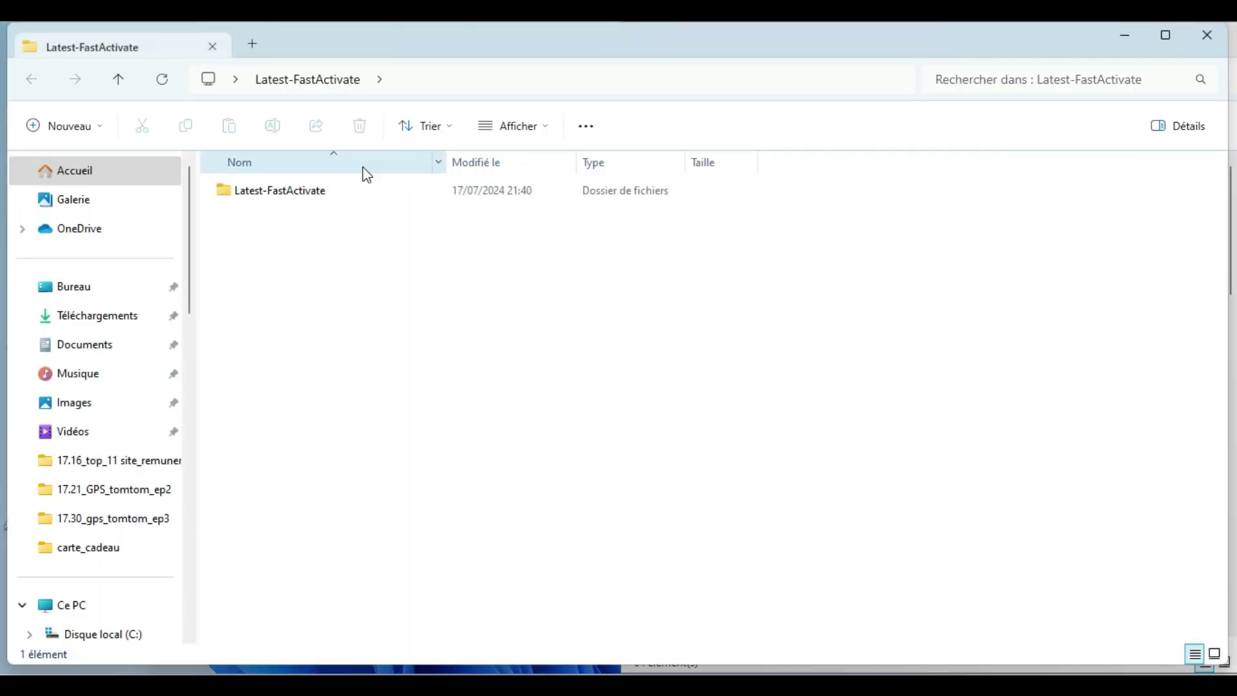
mouse_move(297, 195)
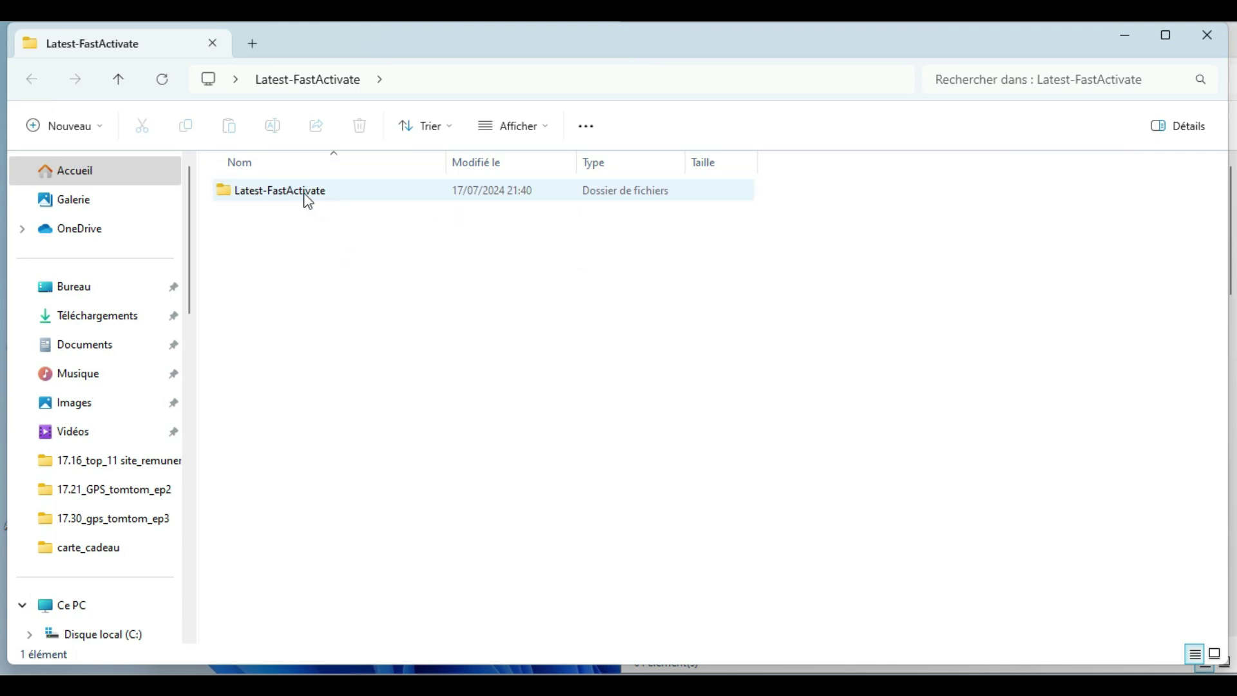
click(1208, 35)
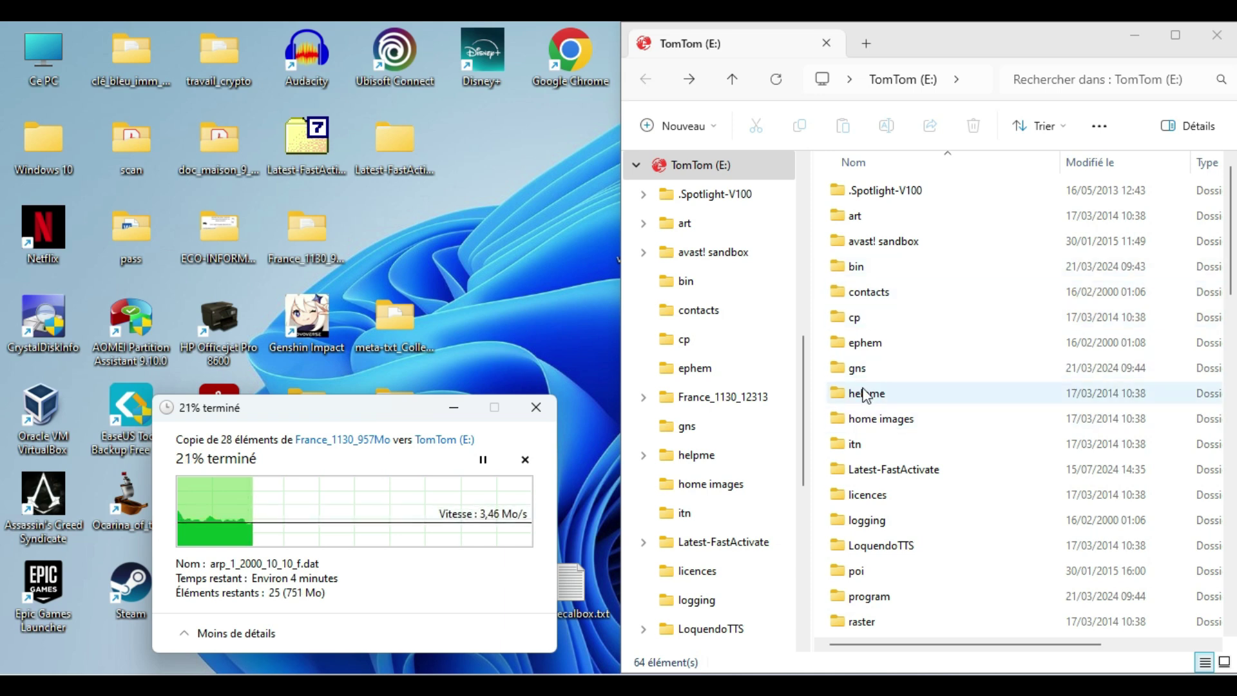
Run FastActivate.exe as administrator from the Latest-FastActivate folder on the TomTom (E:) drive.
scroll(823, 444, down, 8)
scroll(823, 443, up, 8)
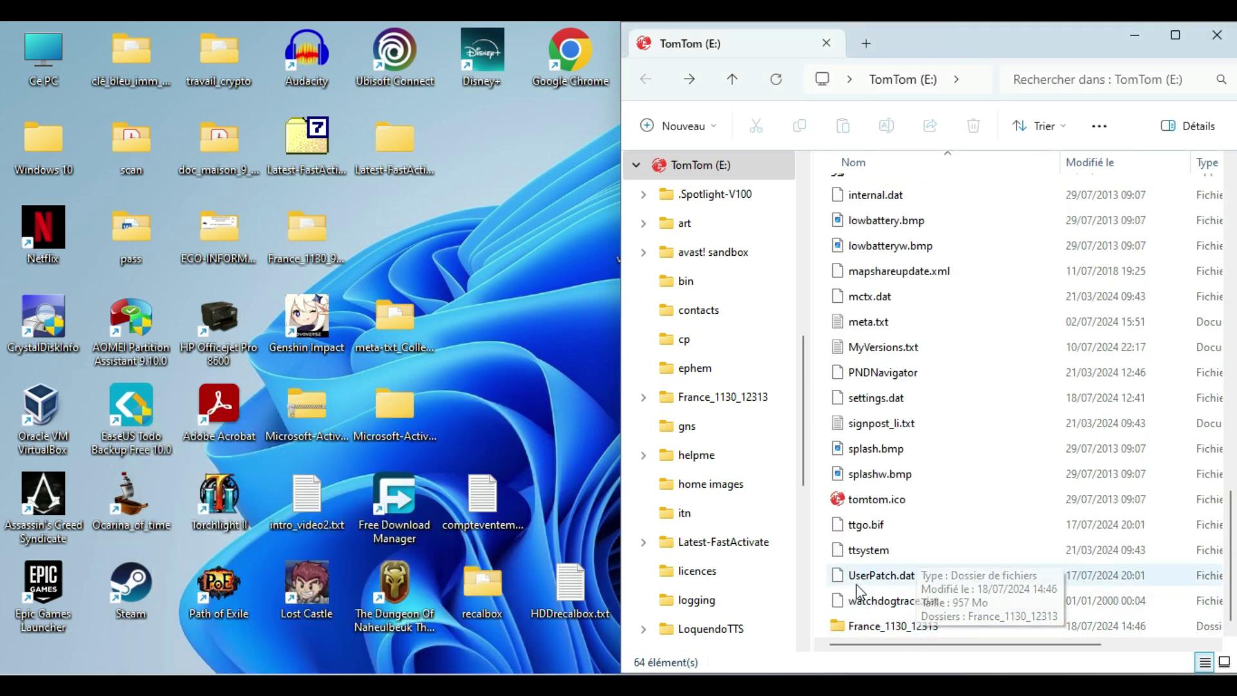
scroll(889, 580, up, 10)
mouse_move(906, 297)
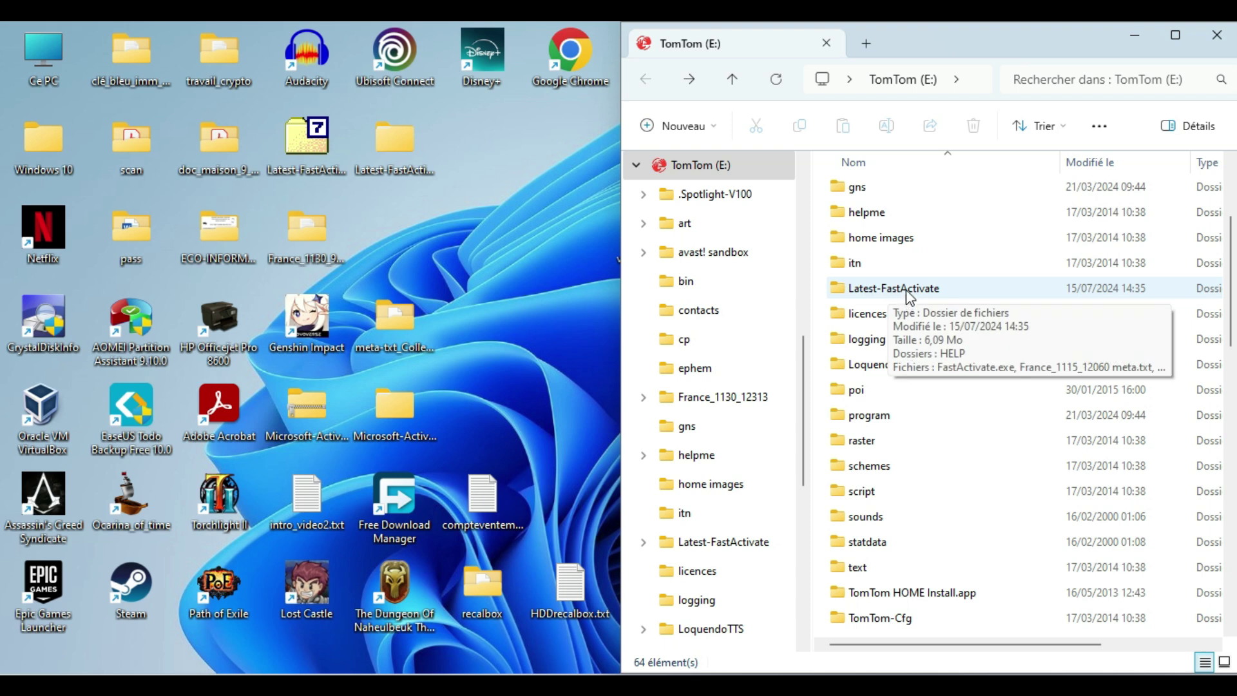
double_click(909, 296)
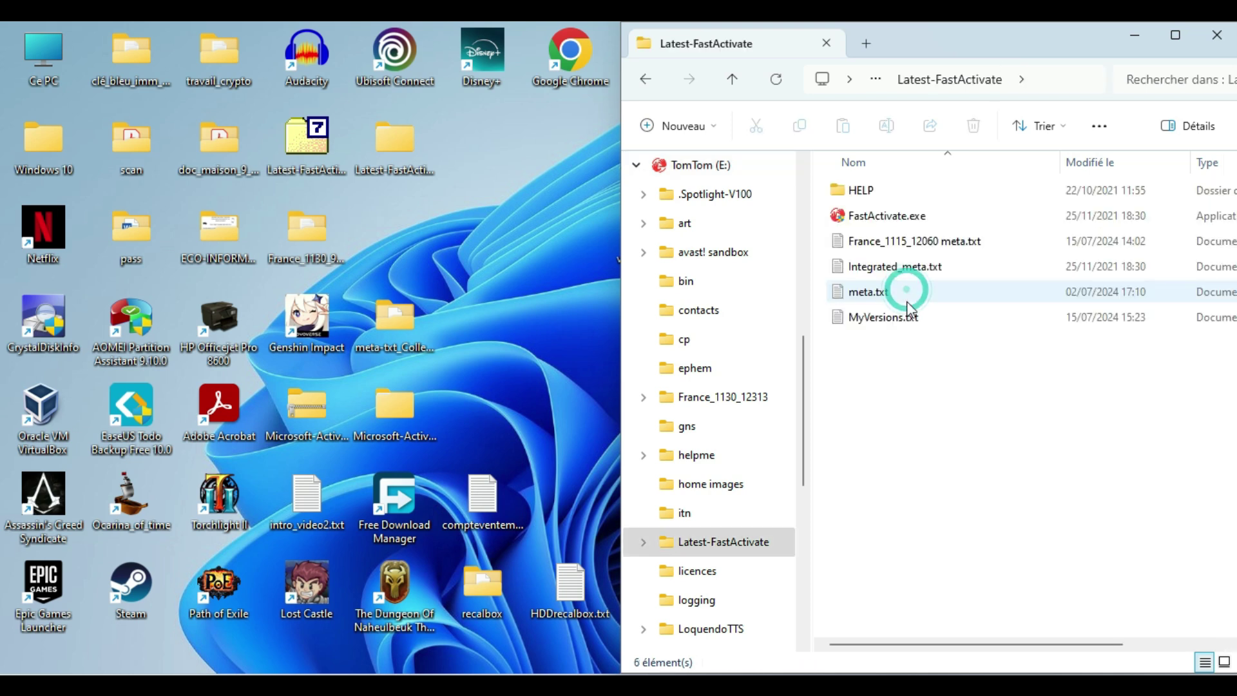
right_click(895, 225)
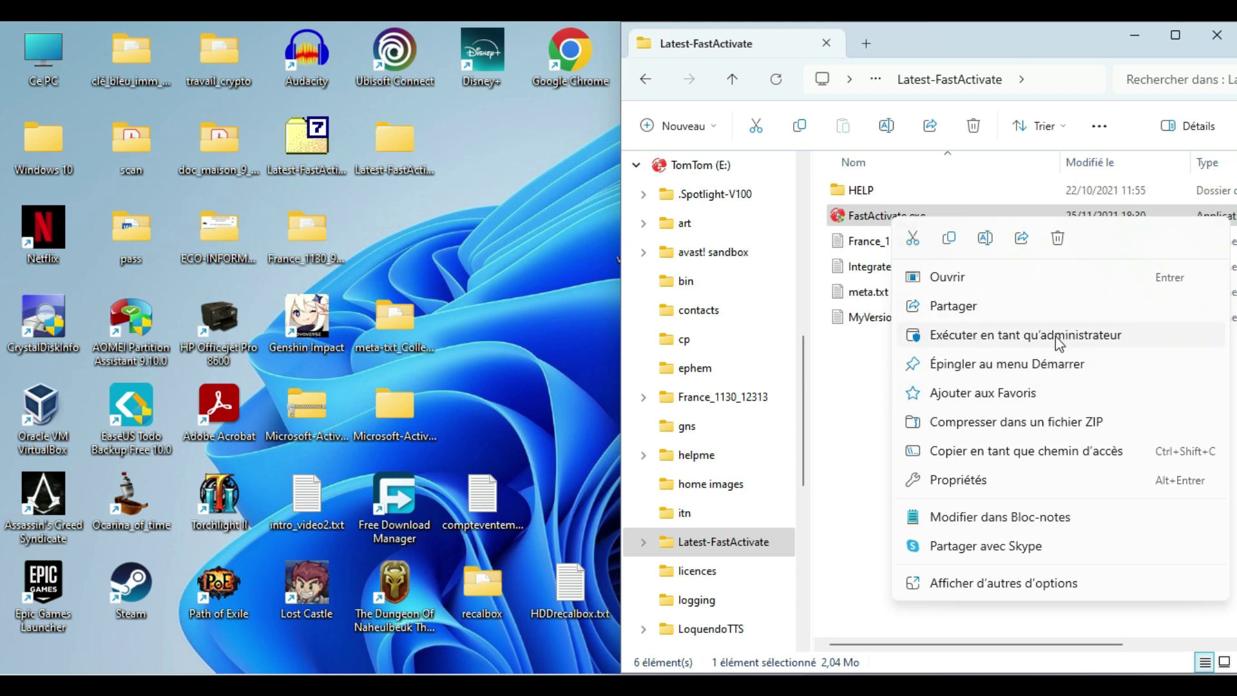
click(1033, 336)
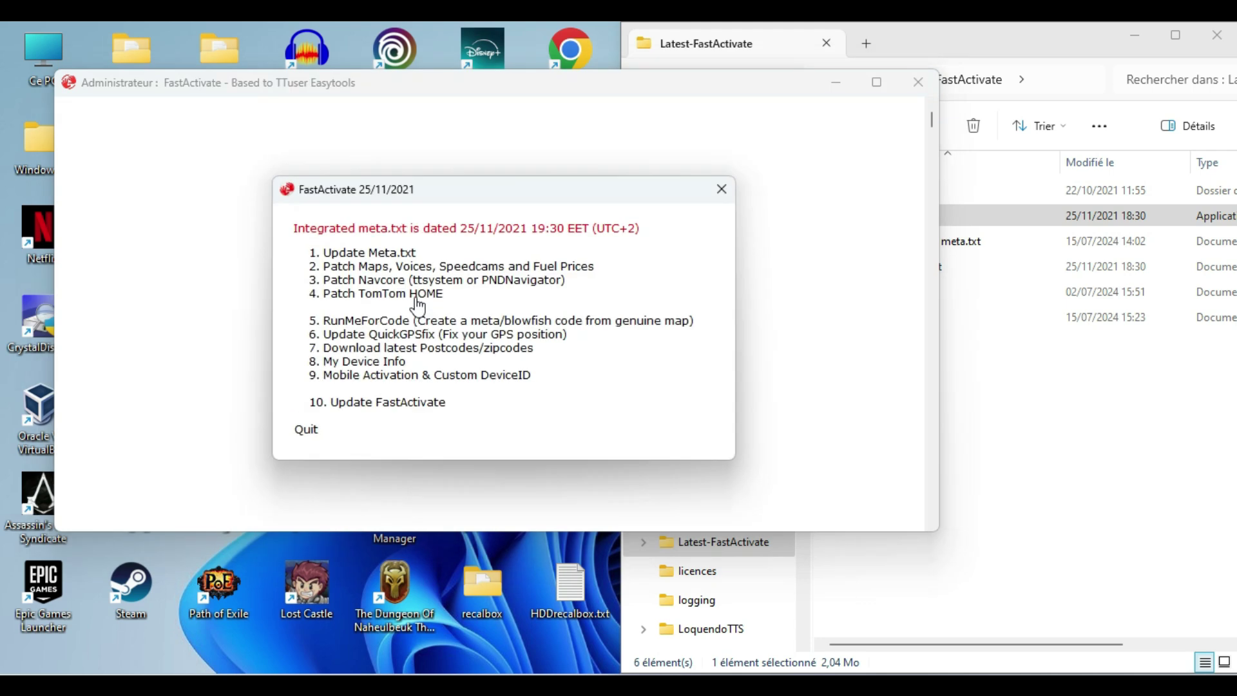
Run Patch Navcore (ttsystem or PNDNavigator) on TomTom drive E and return to the FastActivate menu.
double_click(366, 280)
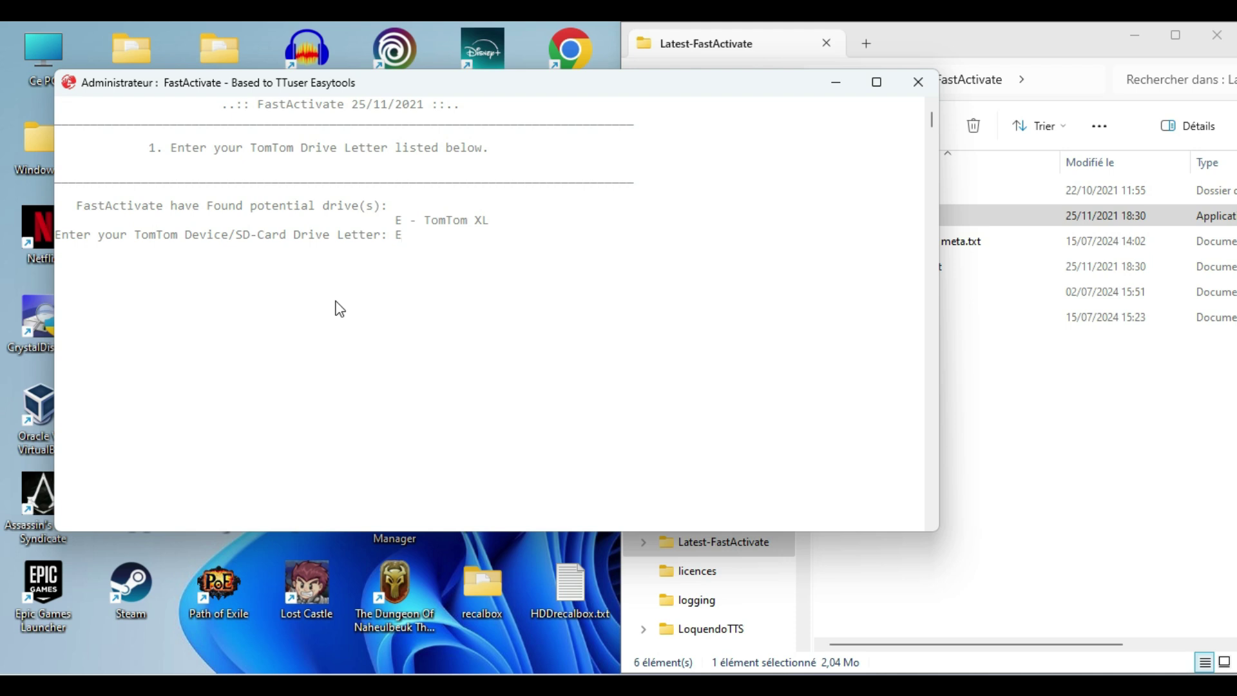
key(Return)
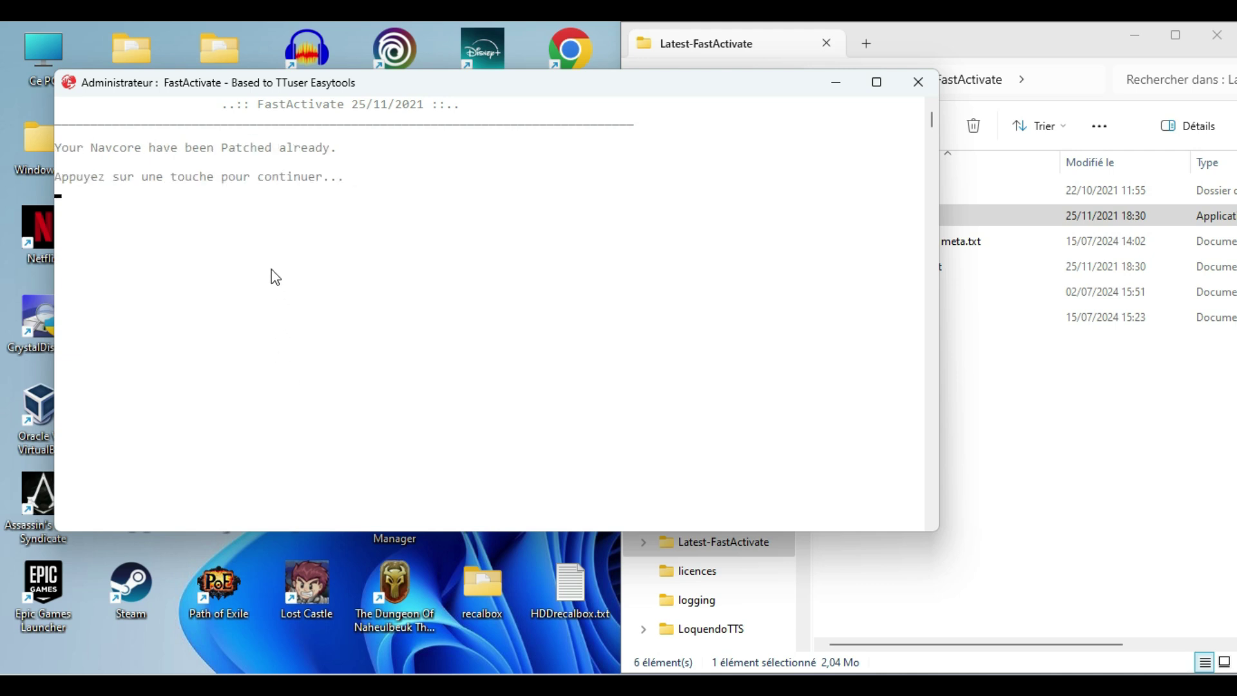
key(Return)
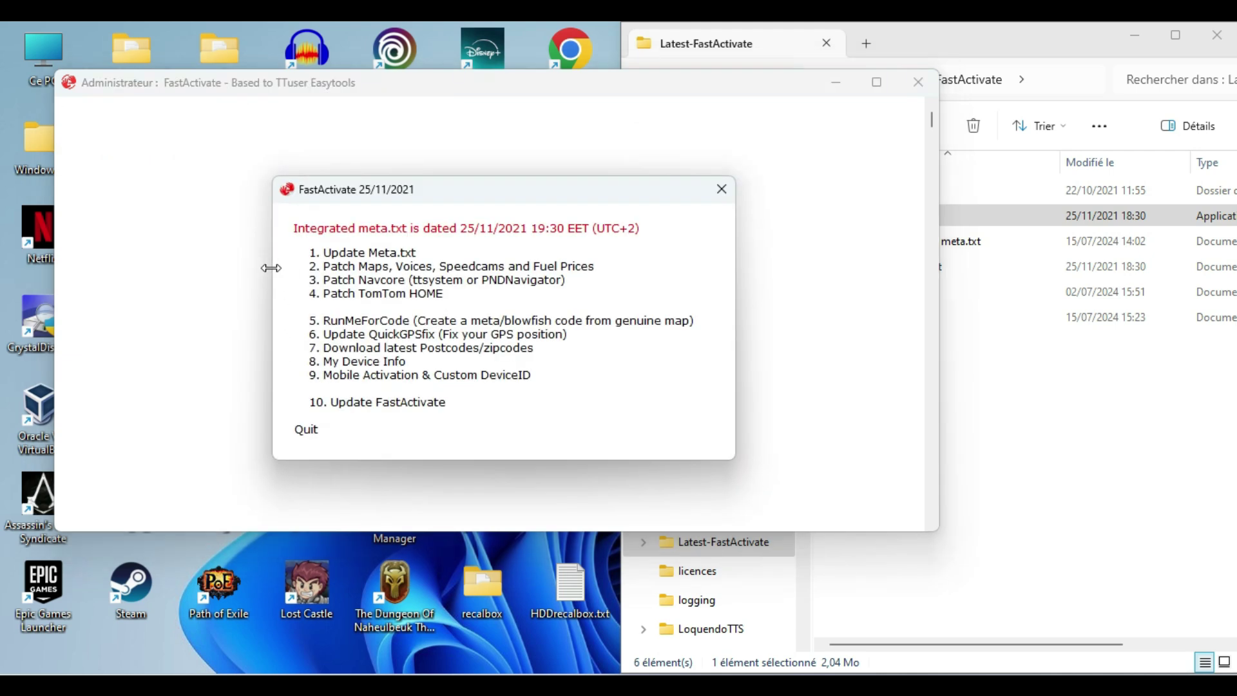
Update Meta.txt in FastActivate, then run Patch Maps, Voices, Speedcams and Fuel Prices.
click(348, 257)
double_click(345, 253)
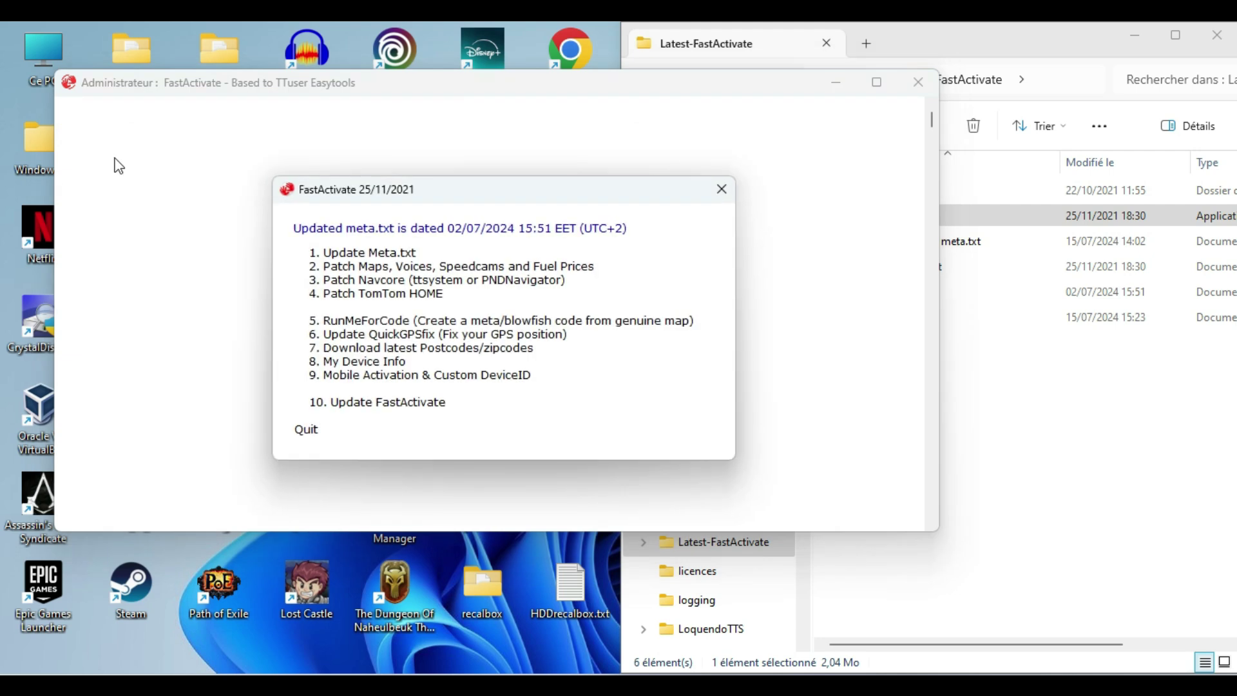
click(339, 267)
double_click(341, 269)
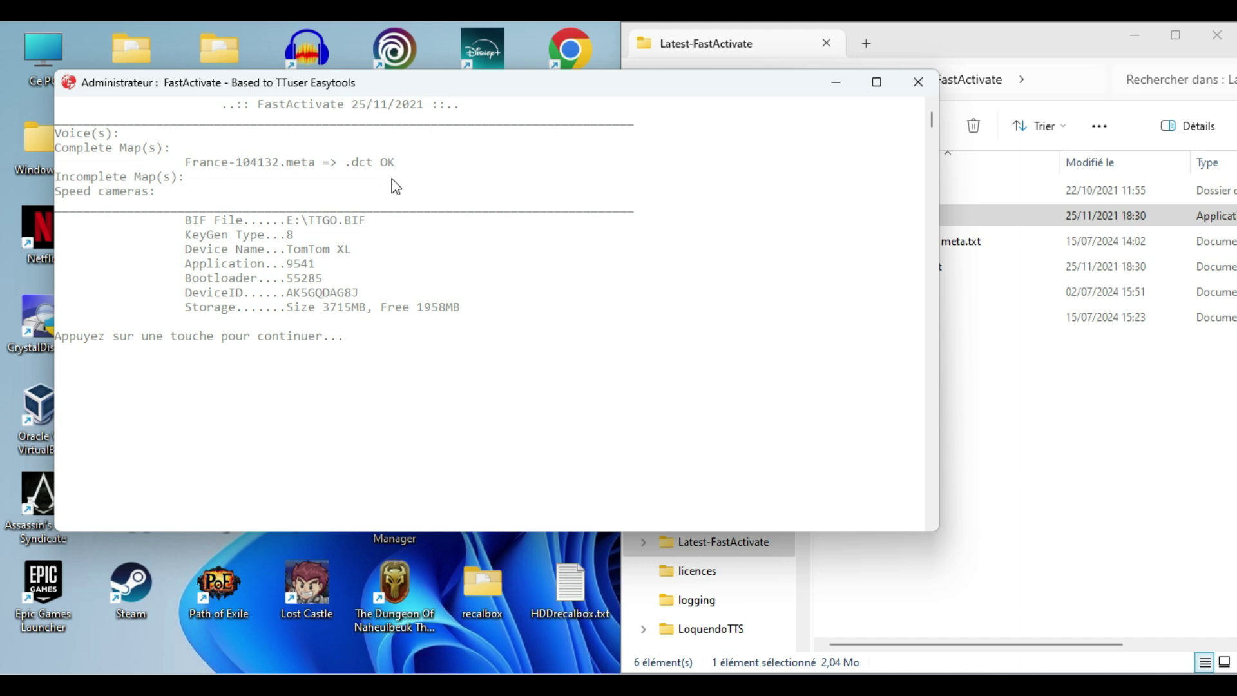
Look up the France-104132.meta entry for France 1130_12313 in the drive's updated meta.txt, then close the file.
click(1040, 439)
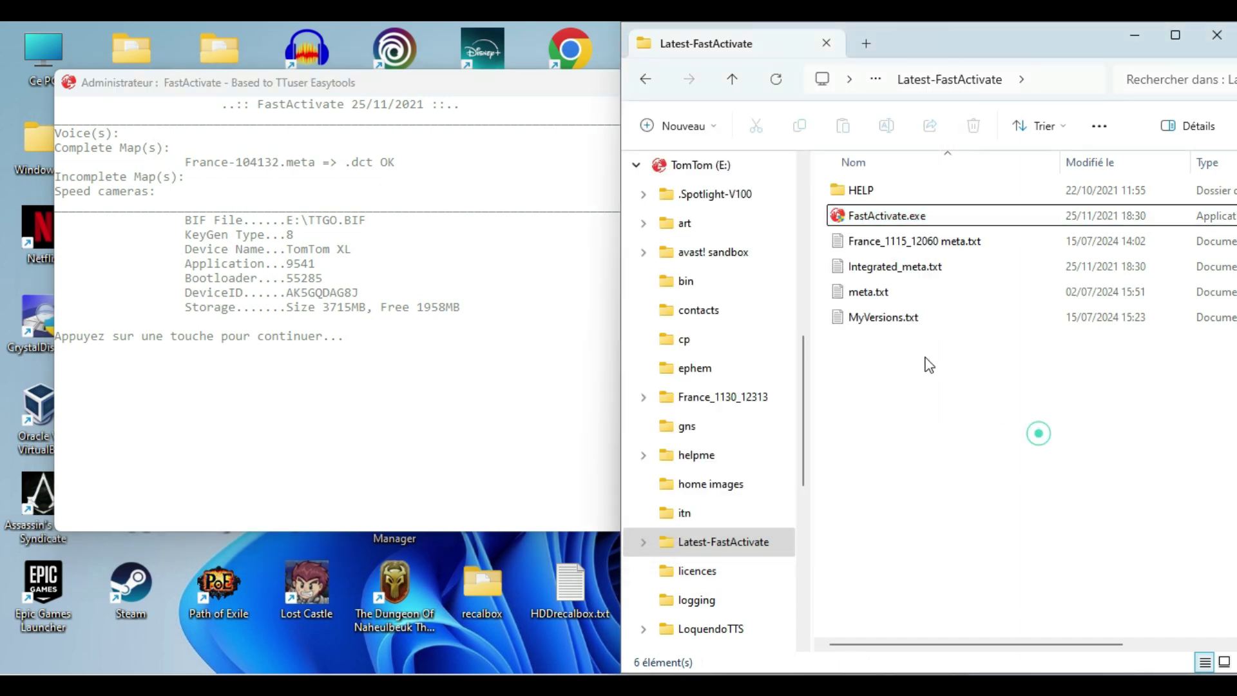
double_click(871, 291)
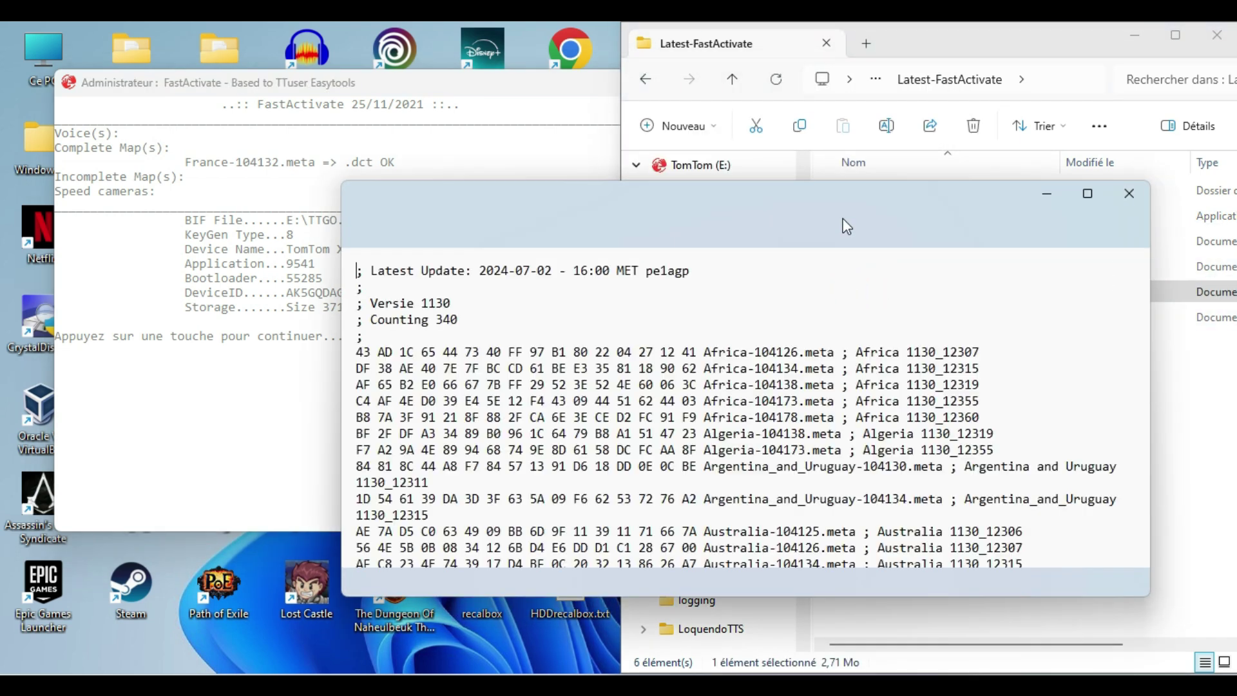
drag(831, 203, 761, 217)
drag(993, 186, 827, 191)
scroll(746, 429, down, 20)
scroll(746, 442, down, 20)
scroll(746, 442, down, 10)
scroll(746, 442, down, 20)
scroll(746, 441, up, 4)
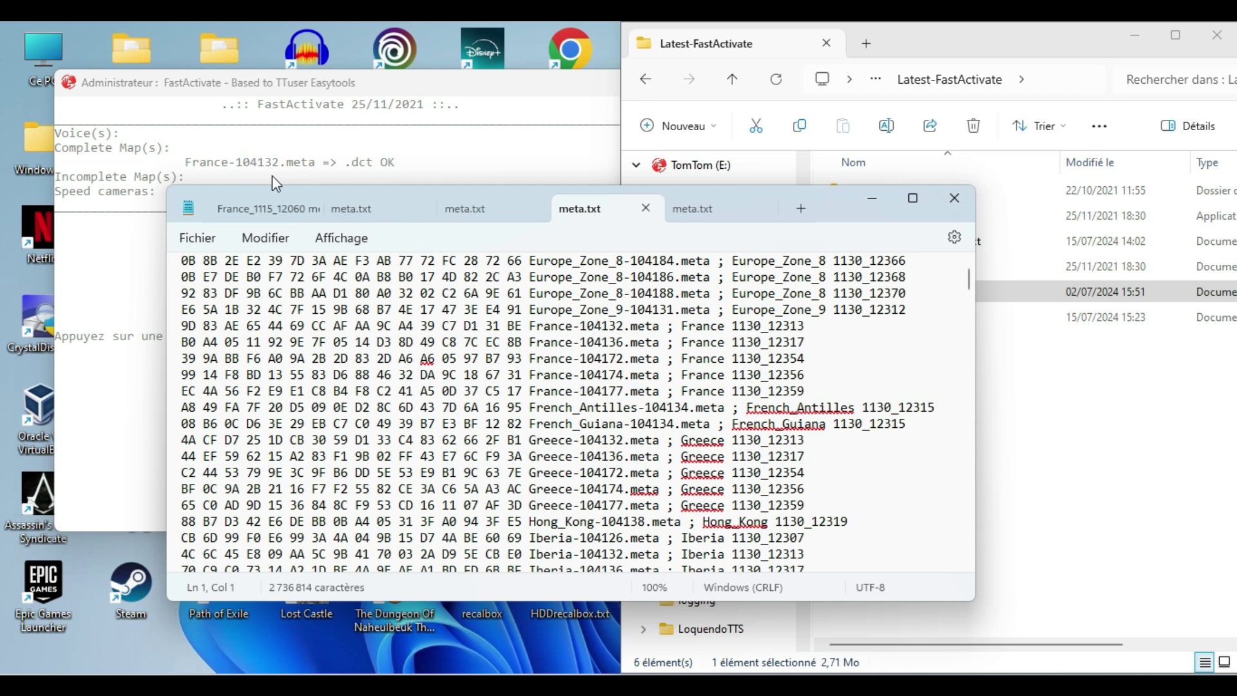
click(953, 198)
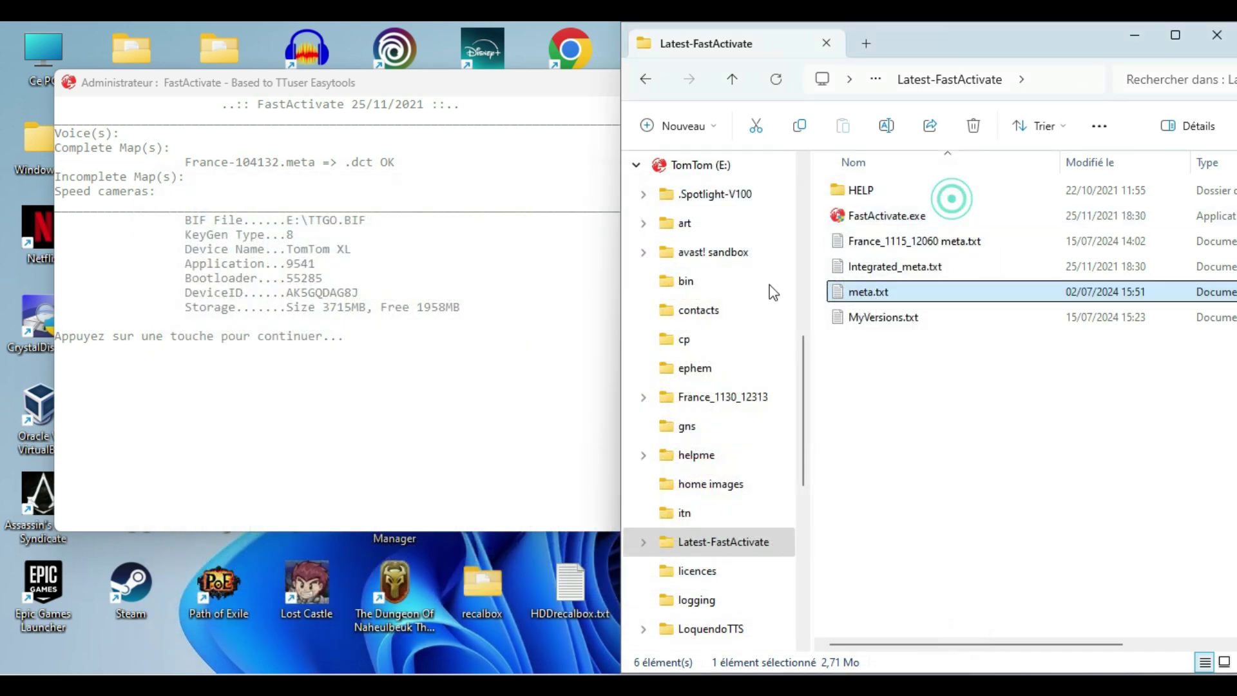
Return to the FastActivate menu, quit the program and close the Latest-FastActivate folder window.
click(525, 391)
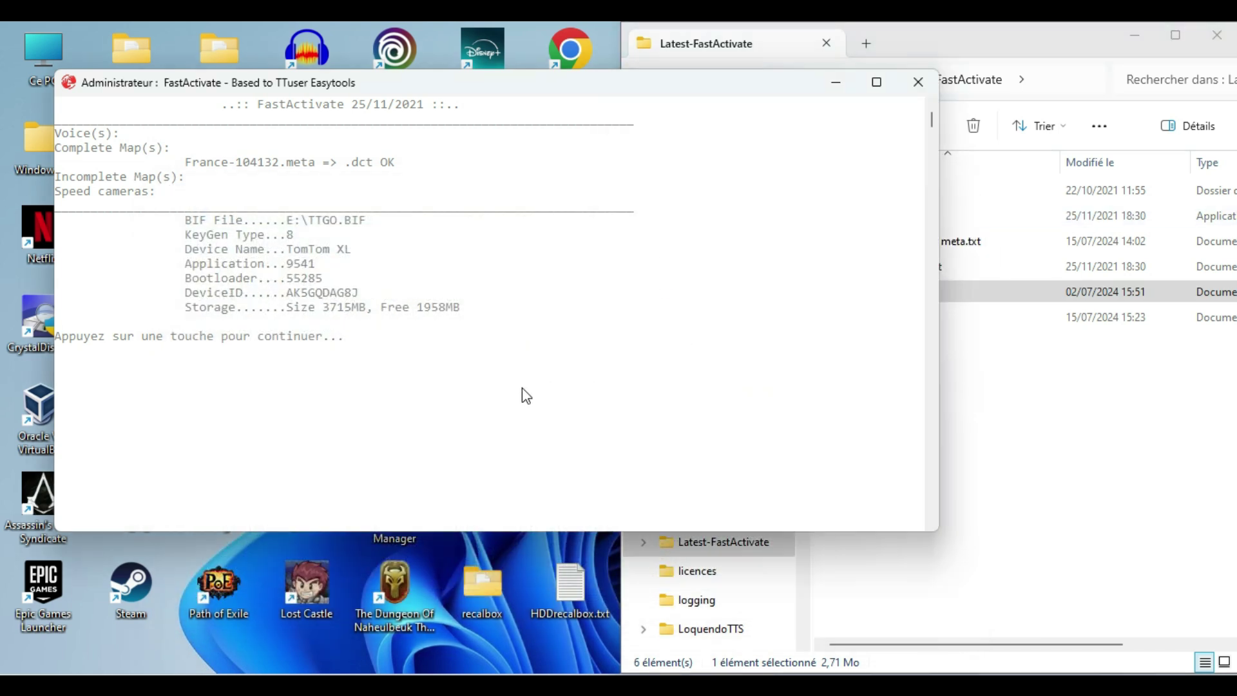
key(Return)
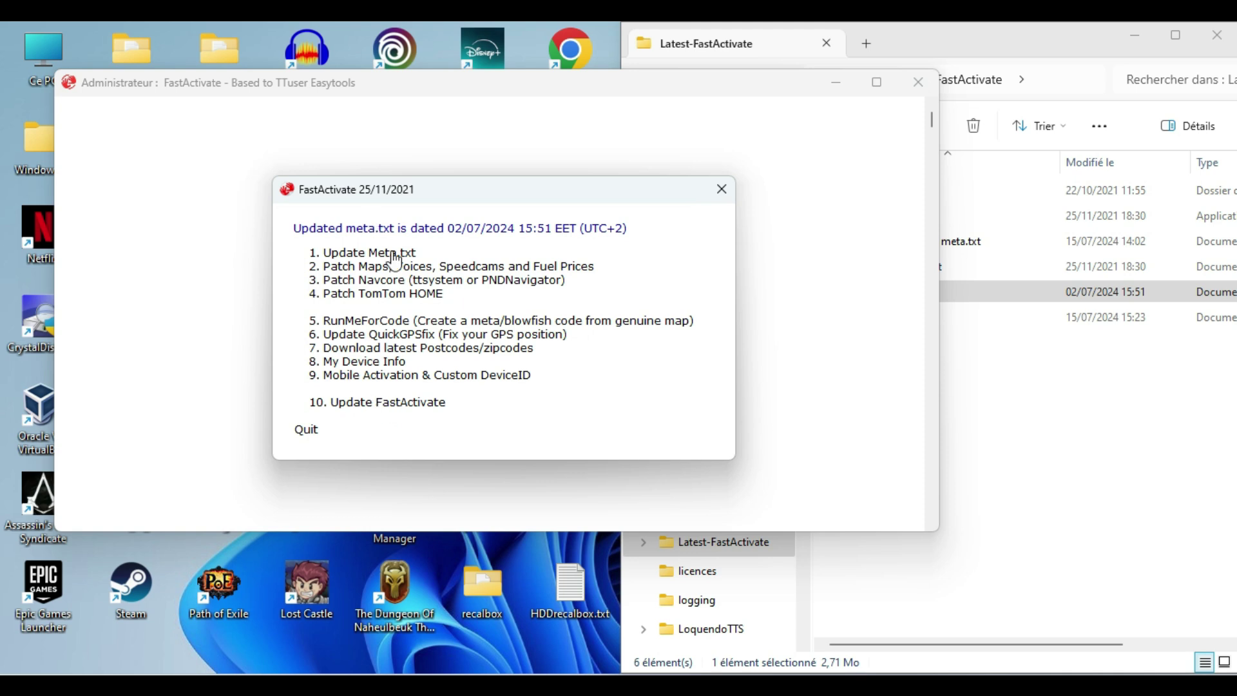
click(316, 433)
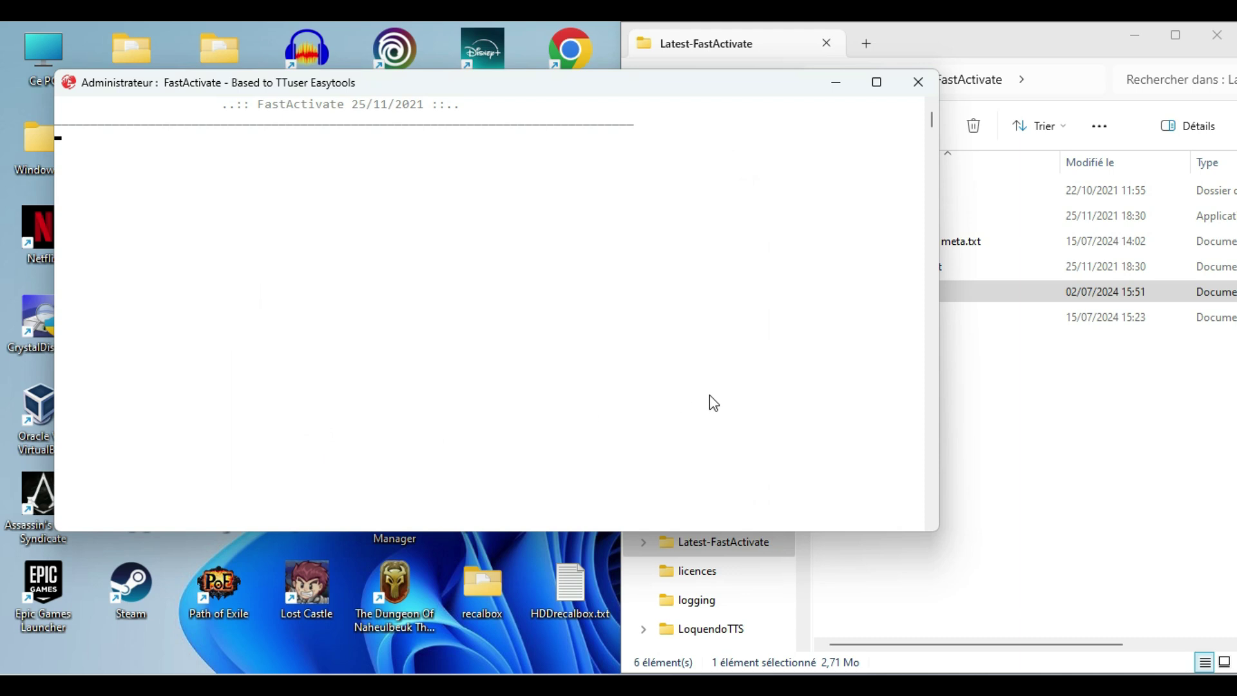
click(918, 82)
drag(1000, 36, 770, 37)
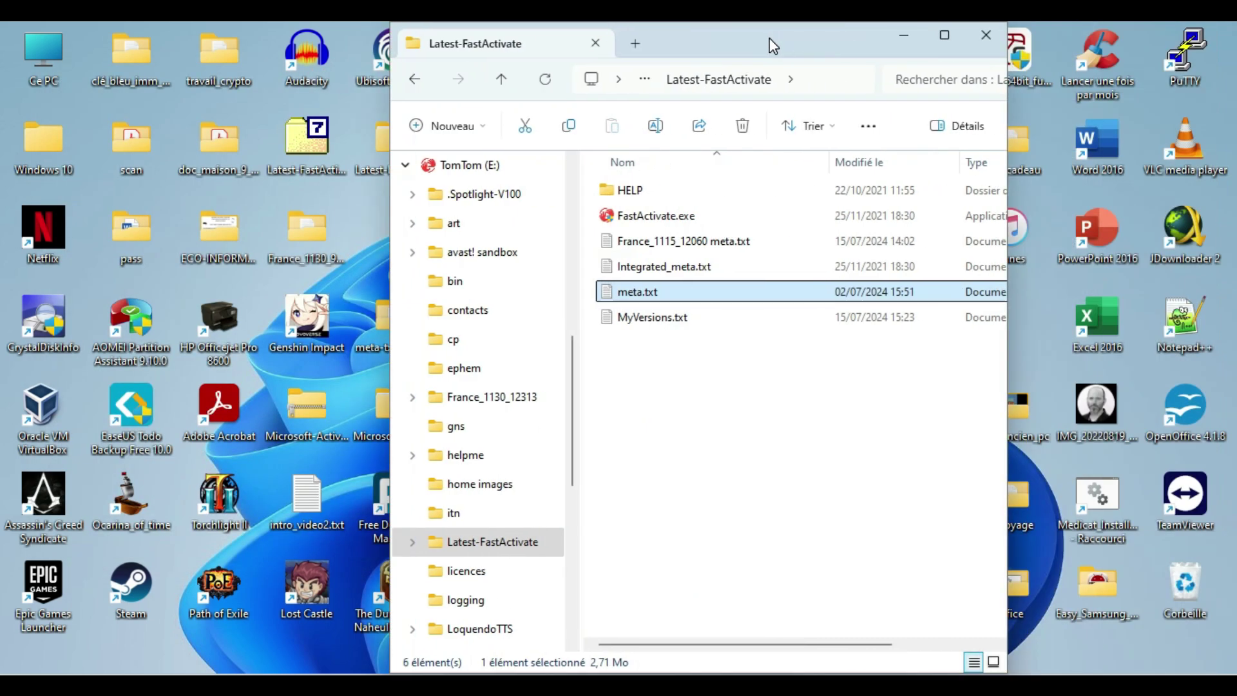
click(973, 37)
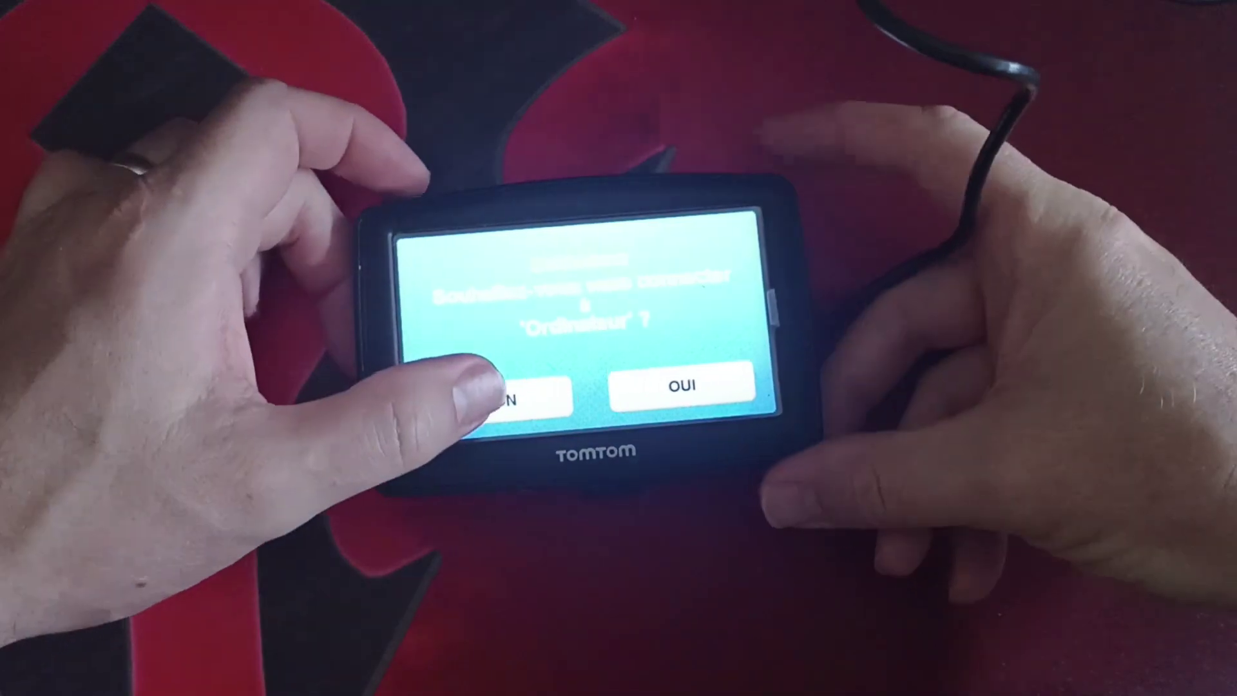
click(487, 401)
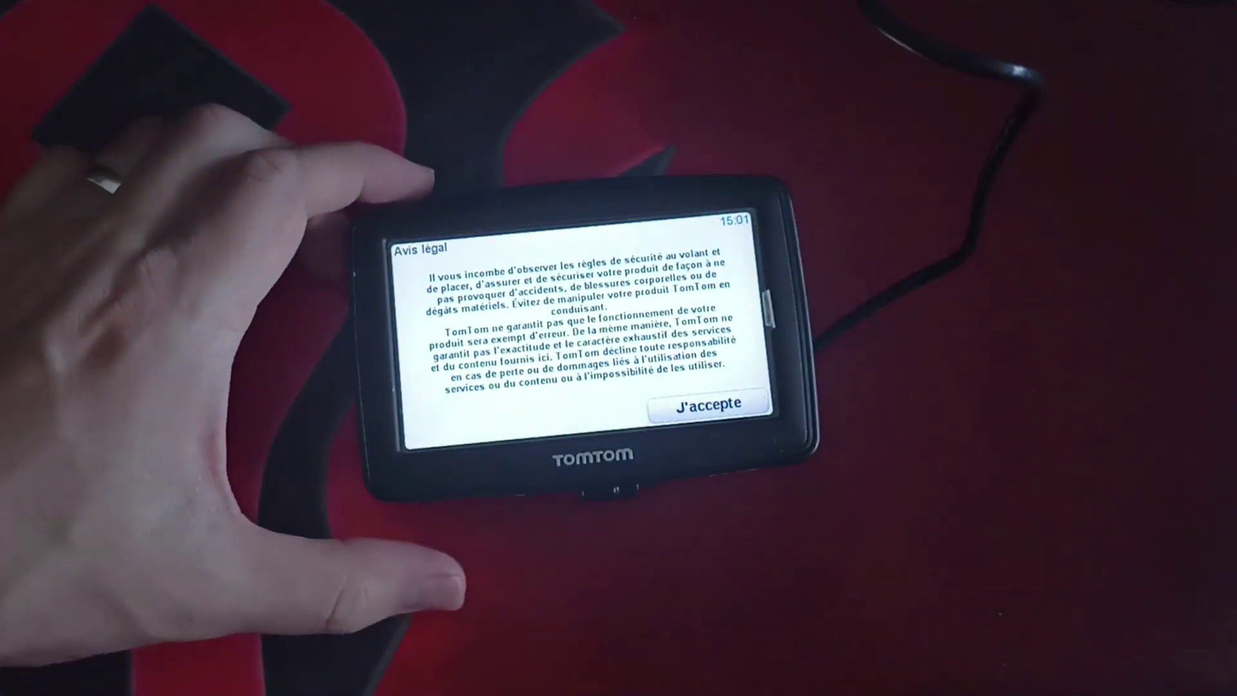
click(721, 405)
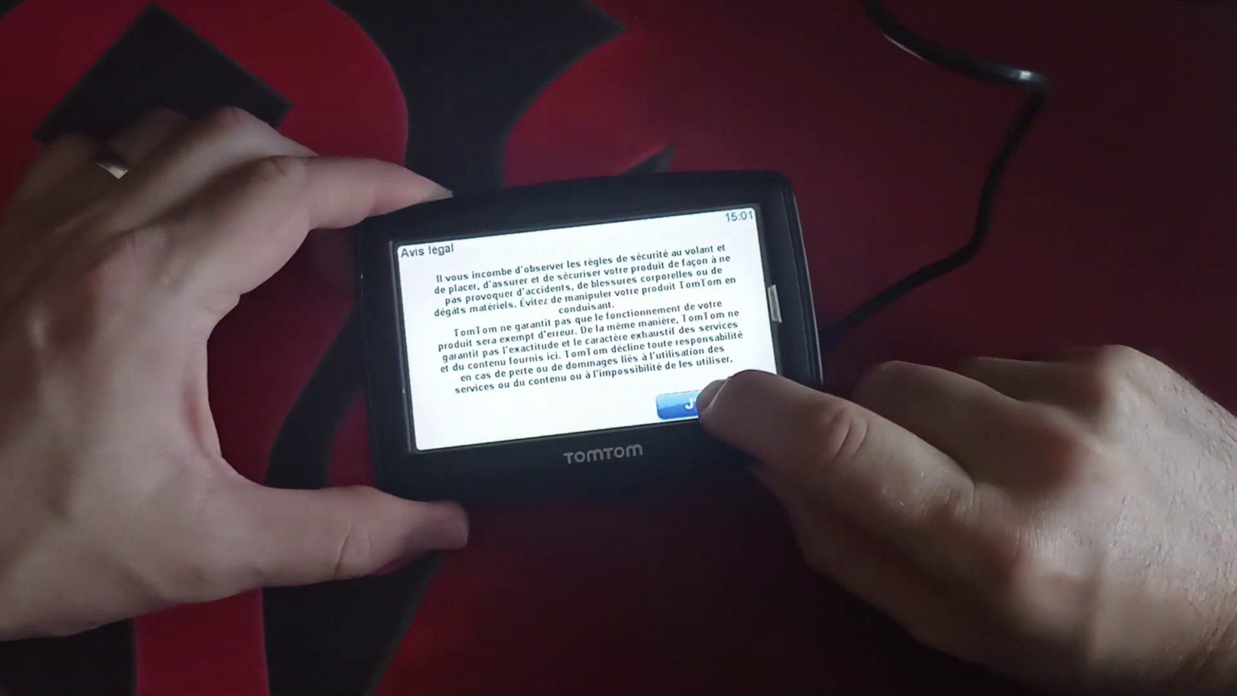
click(736, 389)
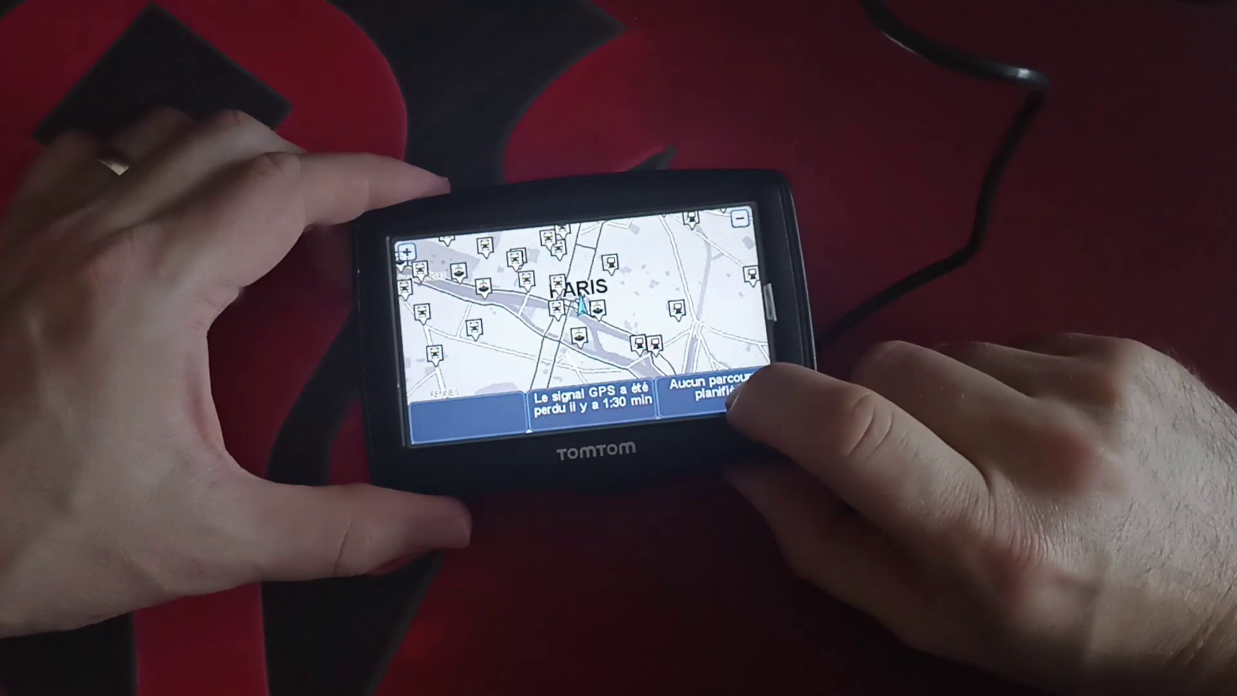
click(728, 400)
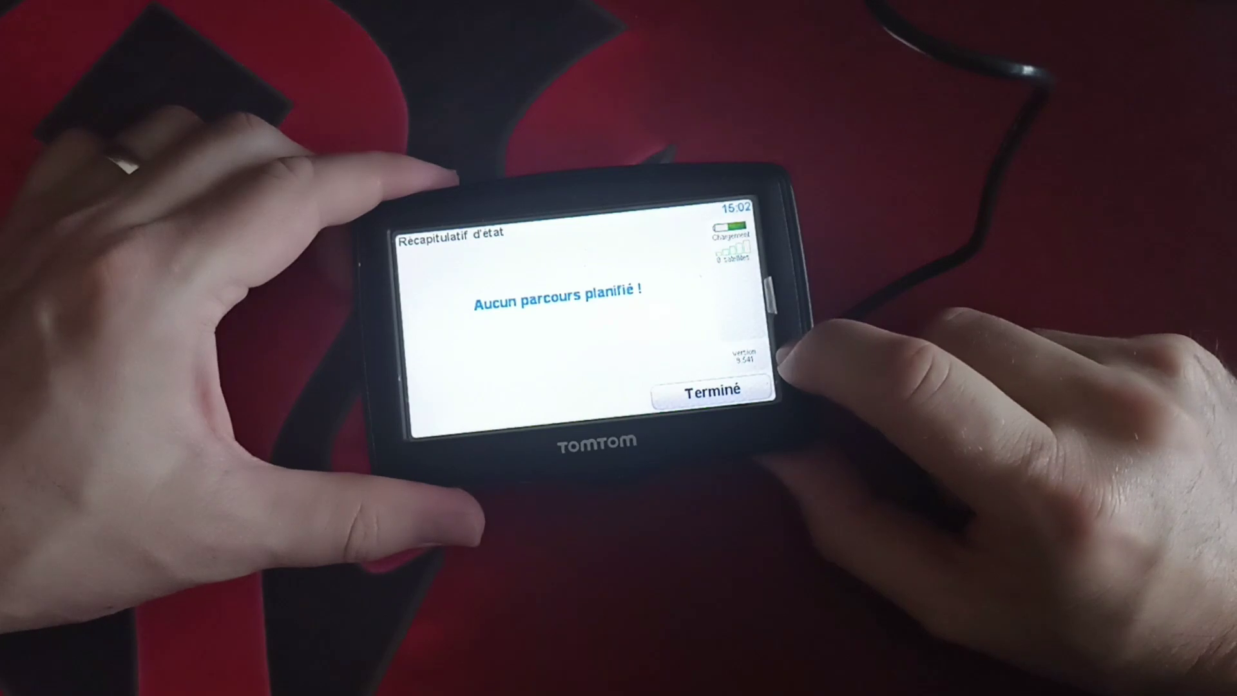
click(742, 351)
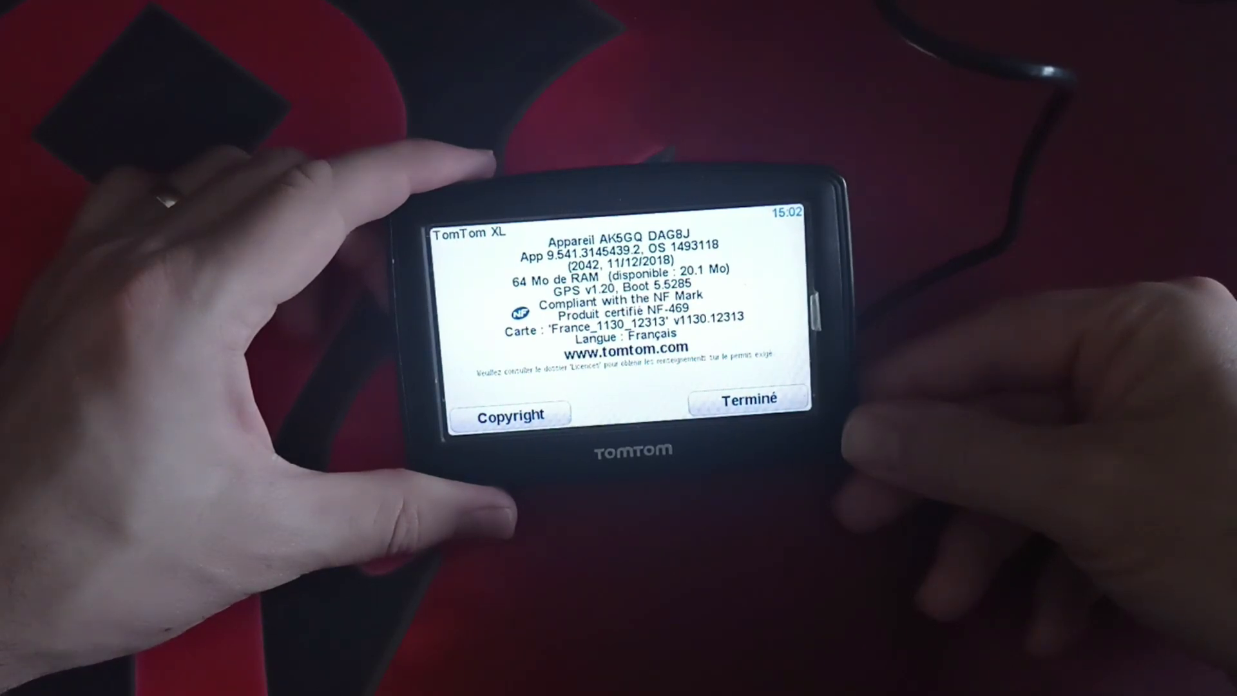
click(795, 401)
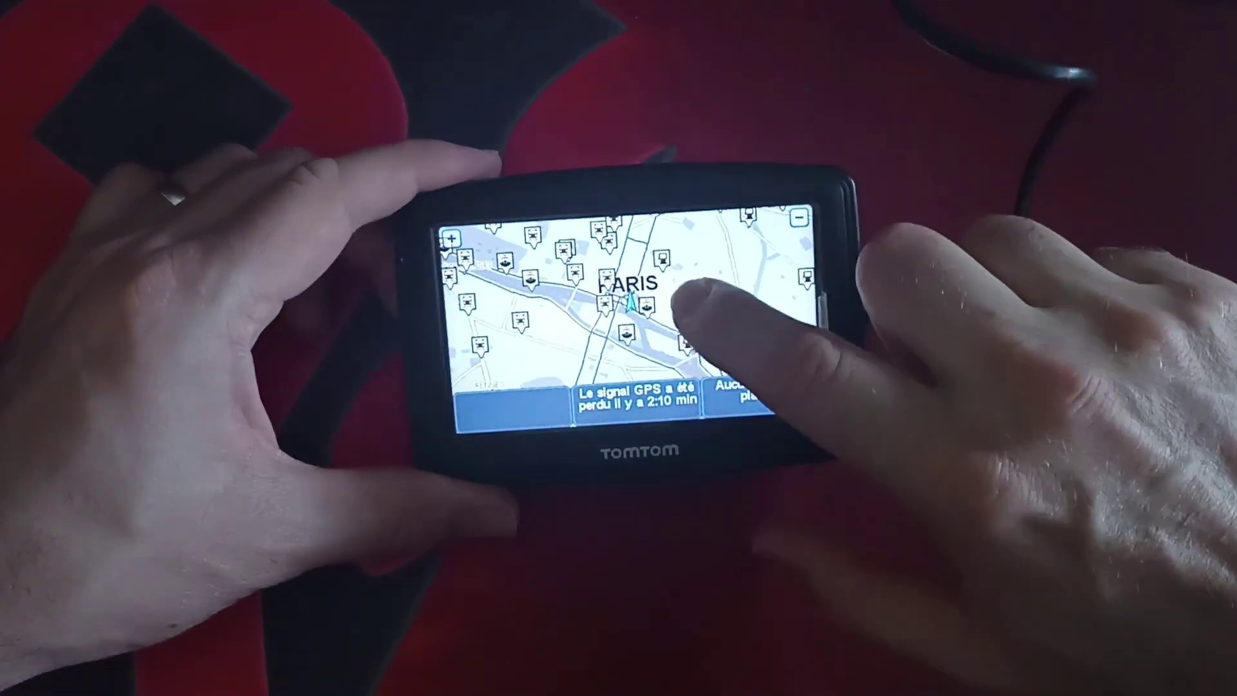
click(686, 296)
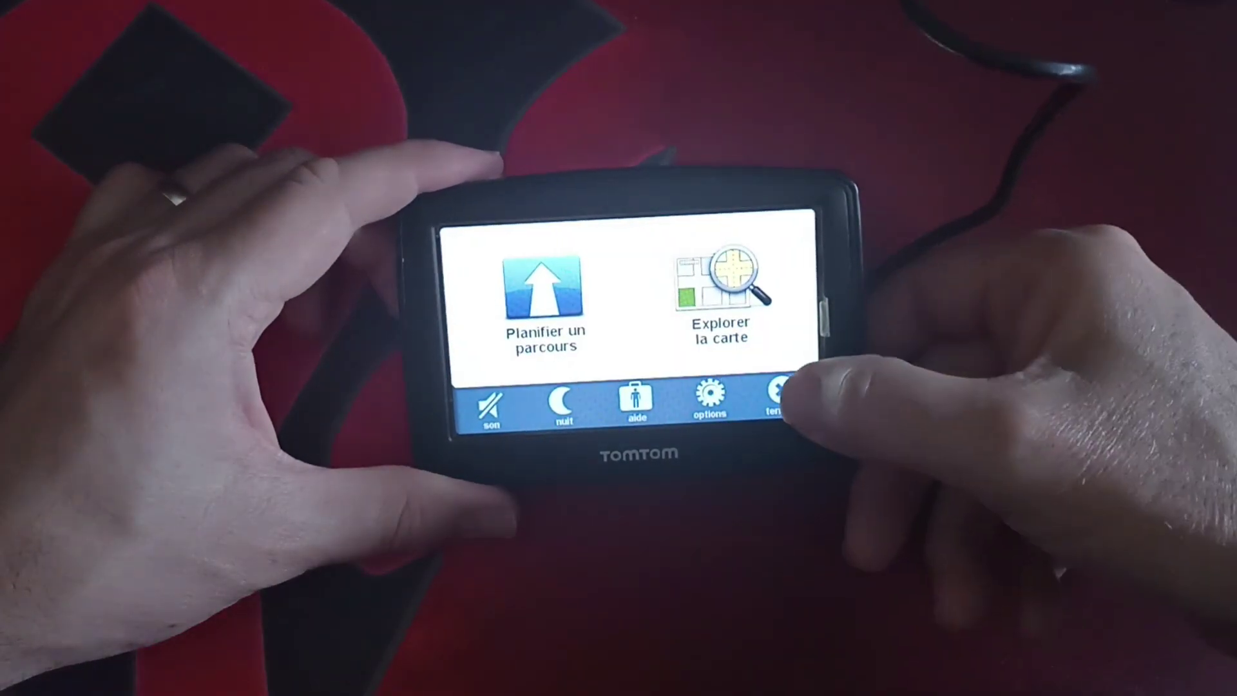
click(778, 396)
click(799, 402)
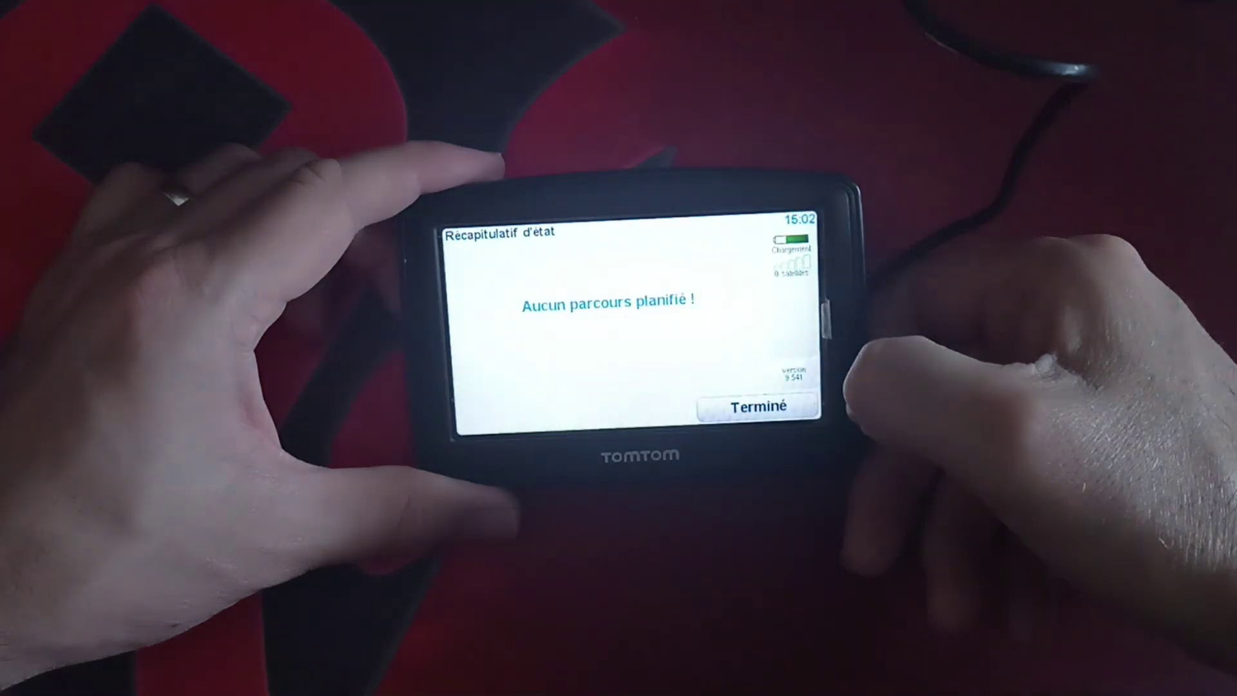